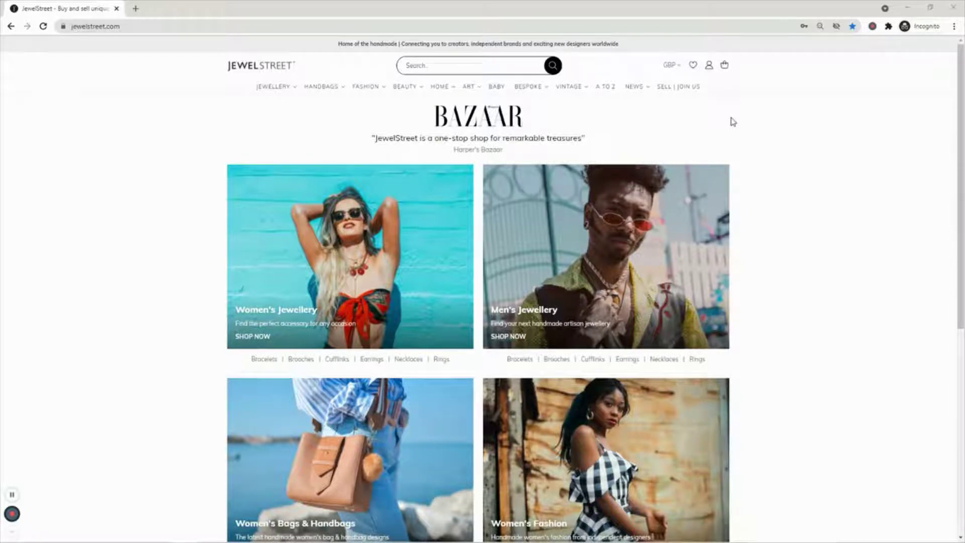
Step: Go to the account page and open the Seller Dashboard
click(709, 72)
mouse_move(709, 71)
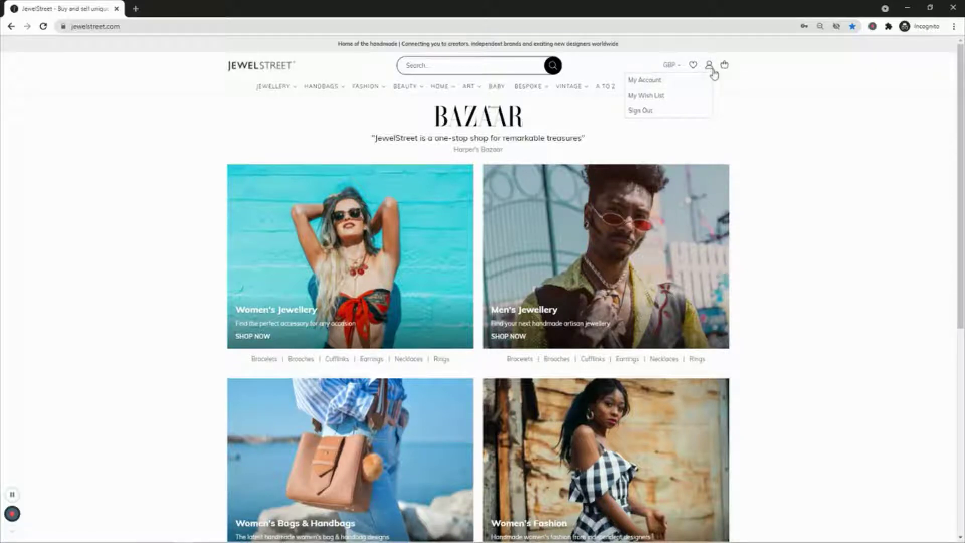
click(649, 85)
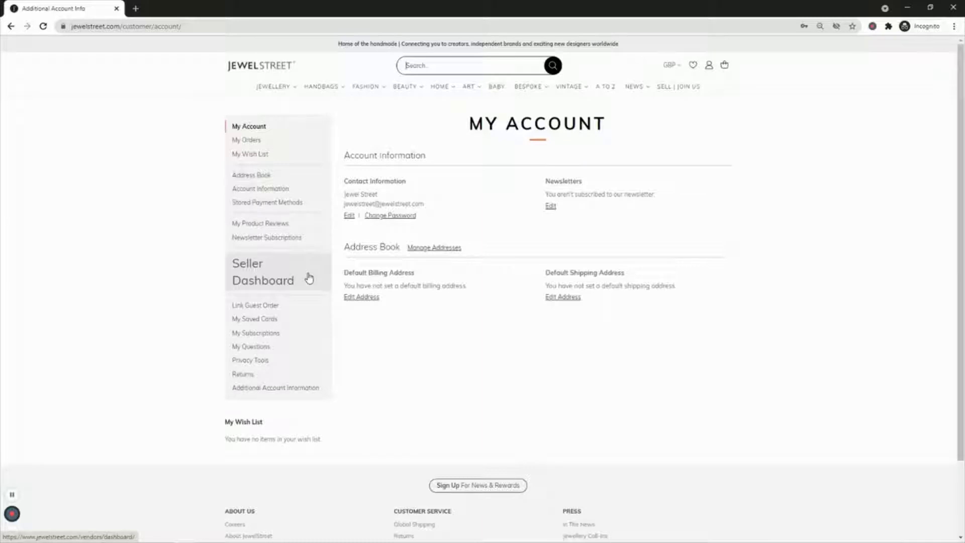
click(293, 276)
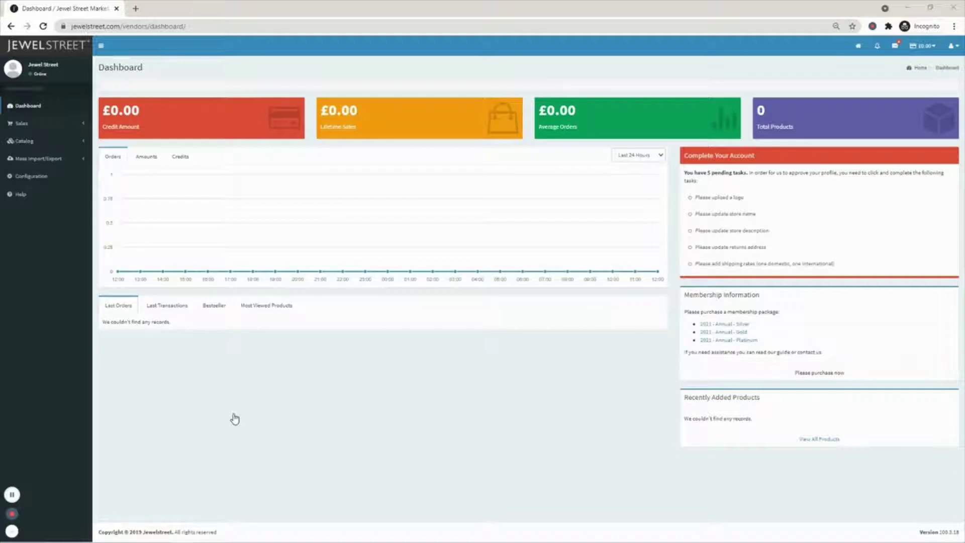
Step: Open the store configuration and choose the "JewelStreet logo" image as the store logo
click(30, 179)
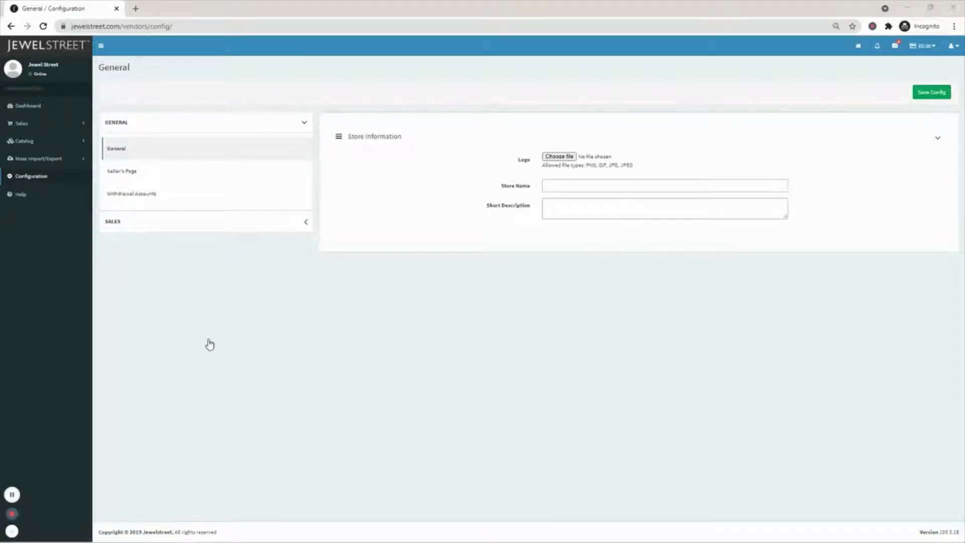
click(572, 158)
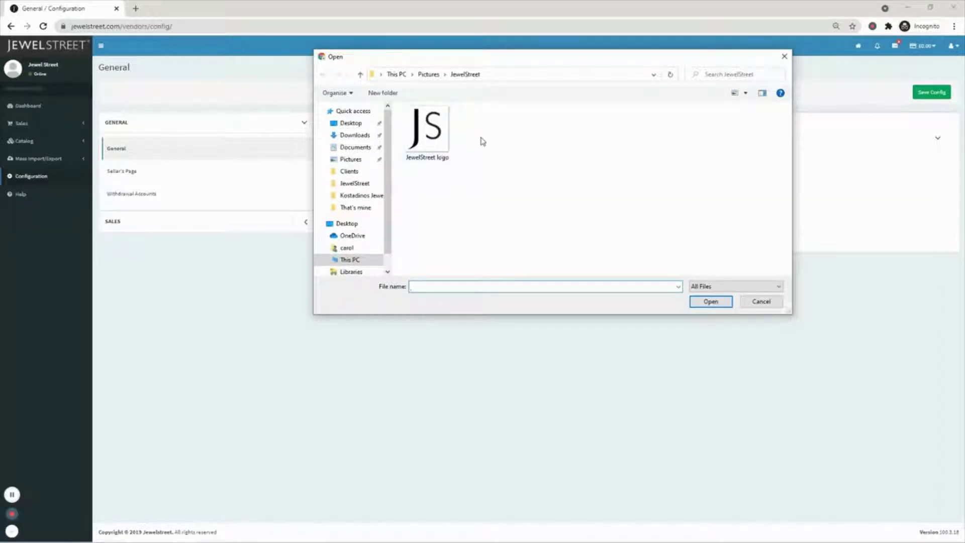
double_click(428, 130)
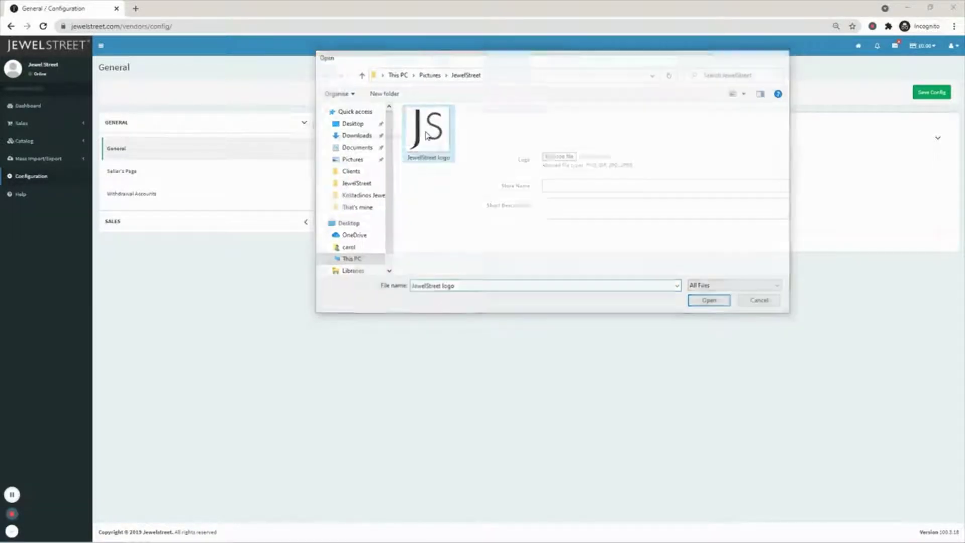
Step: Set the store name to "JewelStreet" and the short description to "unique products", and save the configuration
click(563, 181)
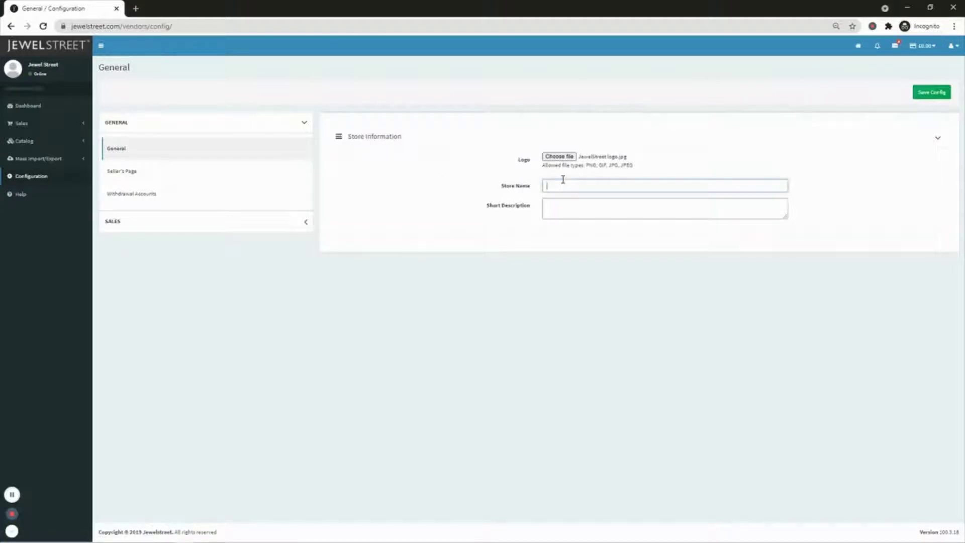
text(JewelStreet)
click(578, 202)
text(unique pi)
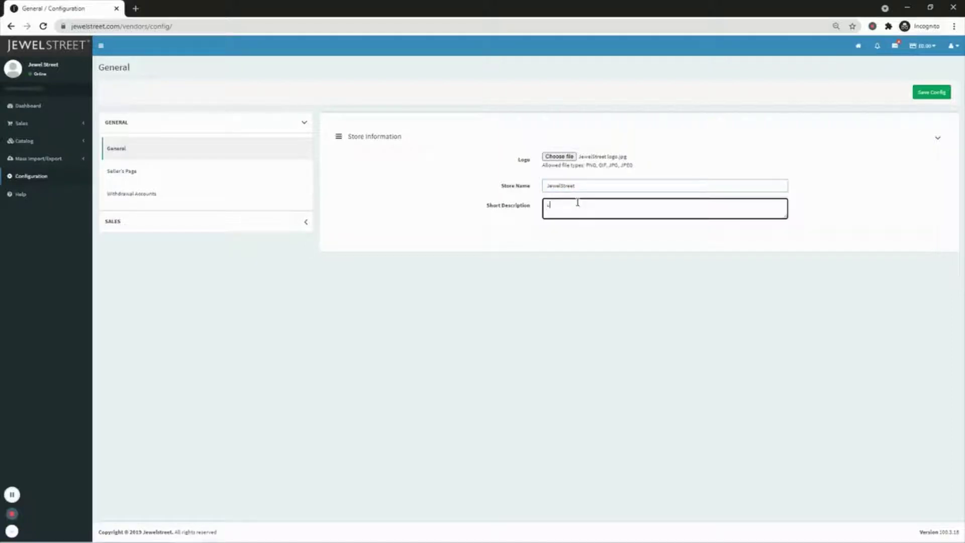
text(oducts)
click(937, 94)
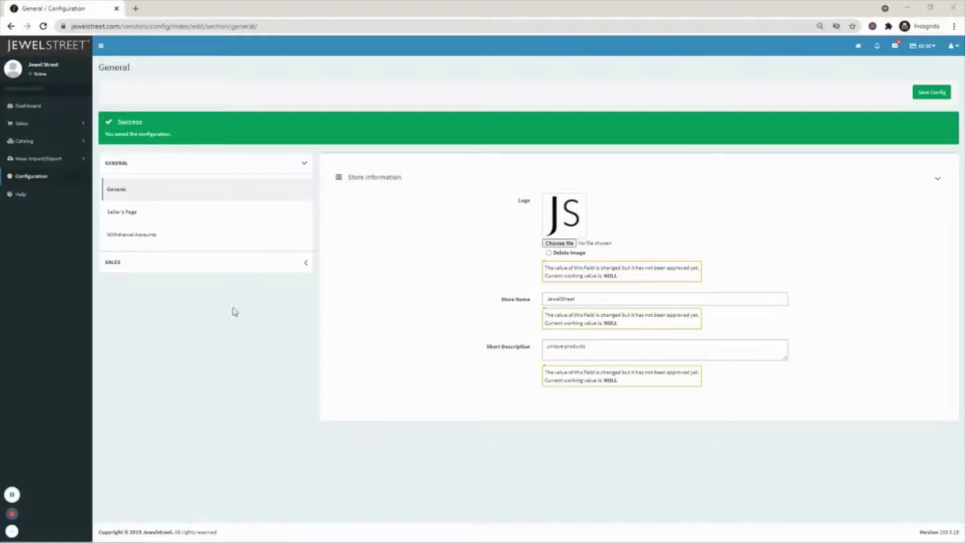
Step: Fill in the Seller's Page About Store text, describing Example Company's founding in London in 2015 and its handmade jewellery, and save it
click(133, 213)
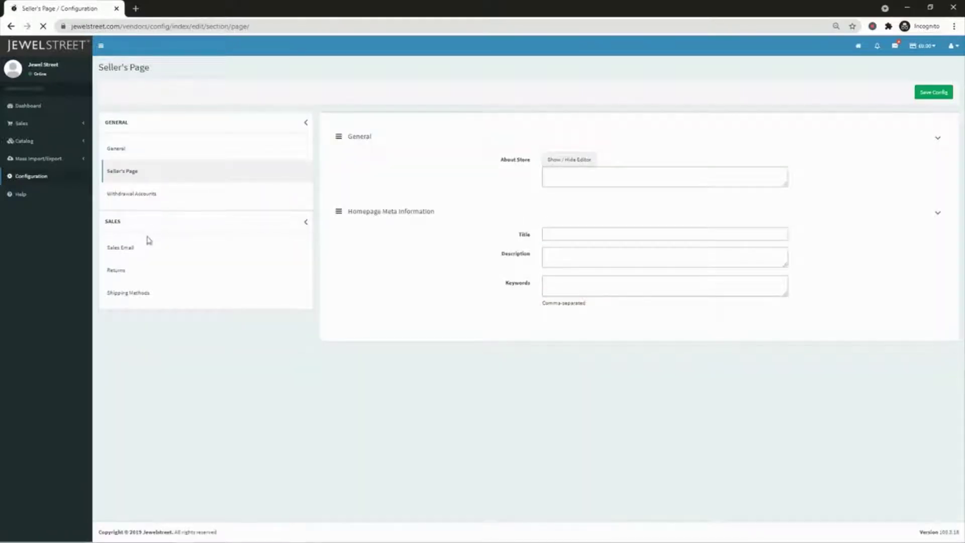
click(570, 160)
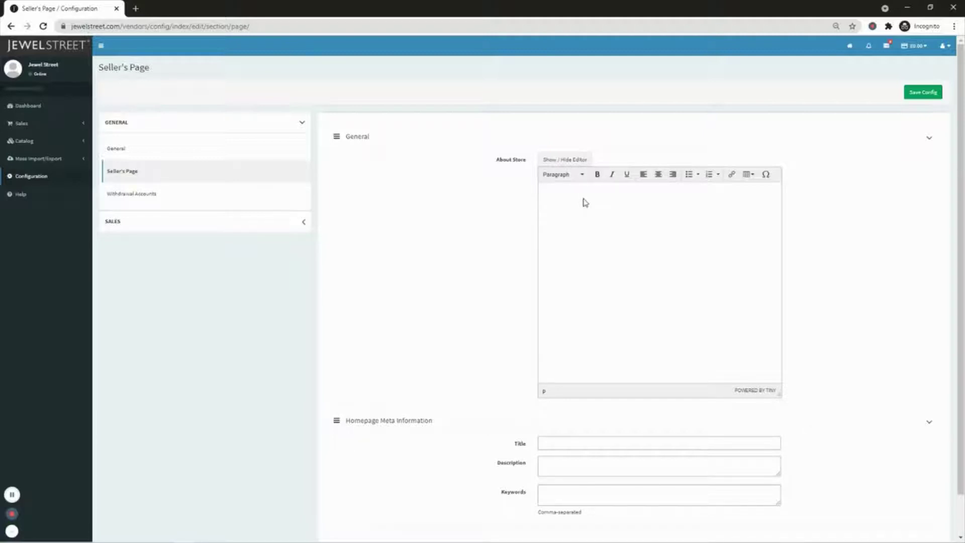
click(11, 514)
click(587, 221)
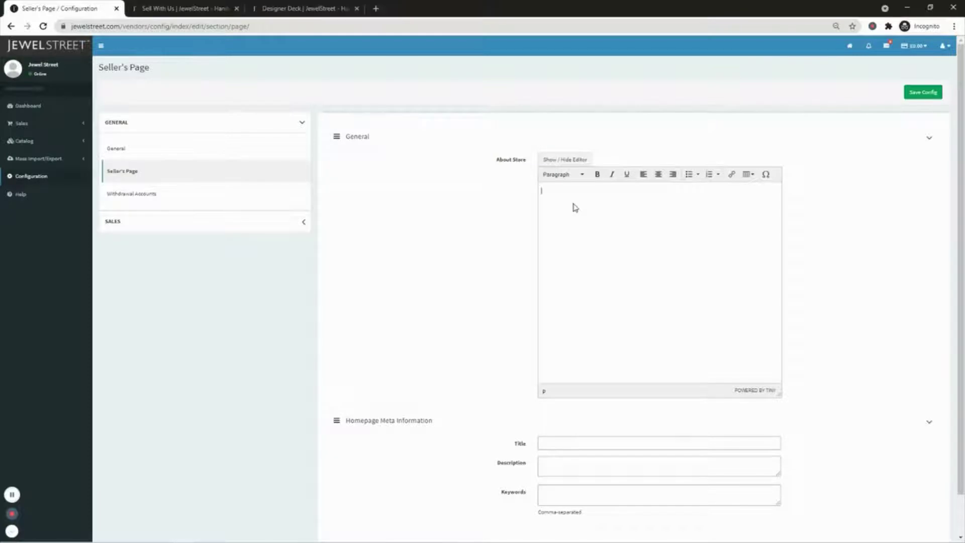
text(Example Company was founded in 2015 in London, England. Example Company creates beautiful jewellery for women and men to enjoy. From timeless everyday pieces to those statement items for special occasions. Example Company create every single piece by hand, in their London workshop, then these pieces are shipped directly to you, to enjoy and treasure for years to come.)
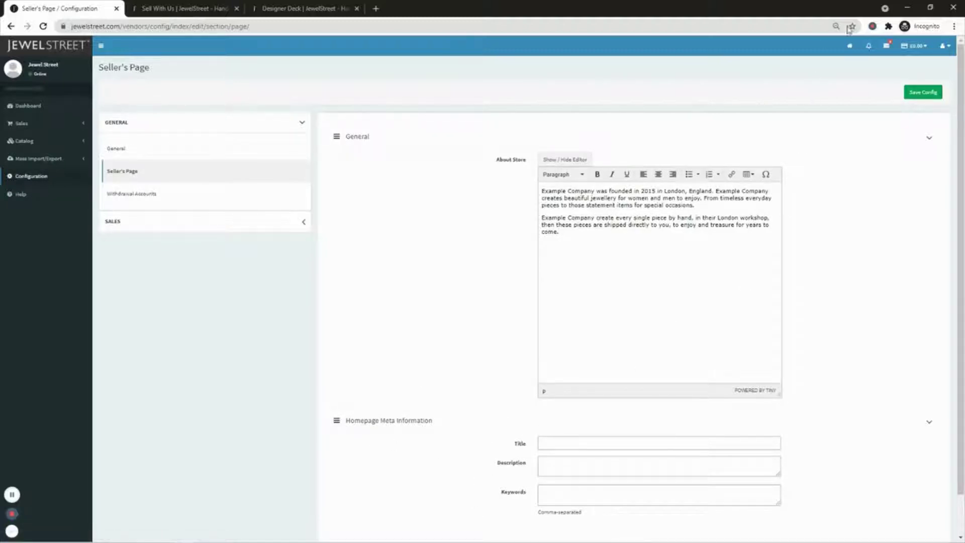
click(925, 94)
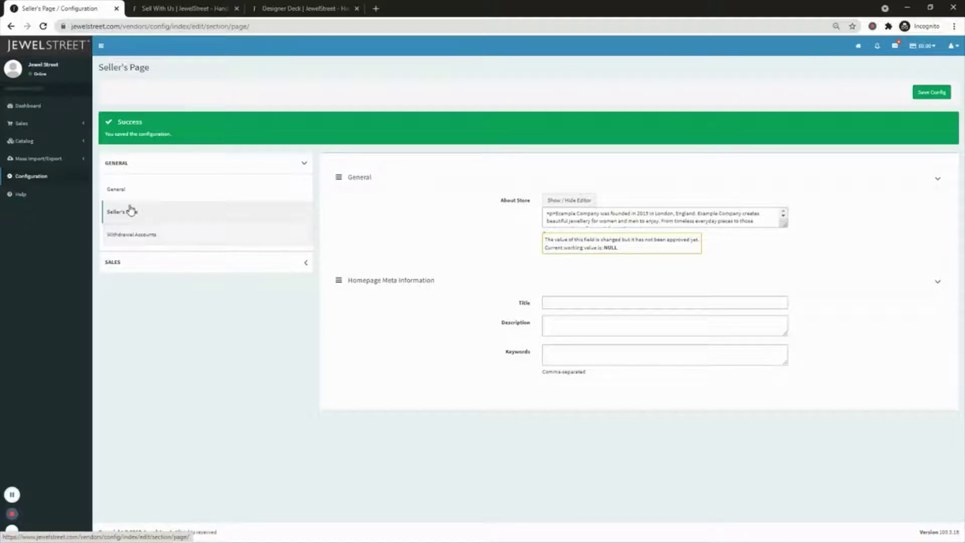
Step: Open the Withdrawal Accounts settings and save them with the PayPal and wire transfer fields left blank
click(151, 235)
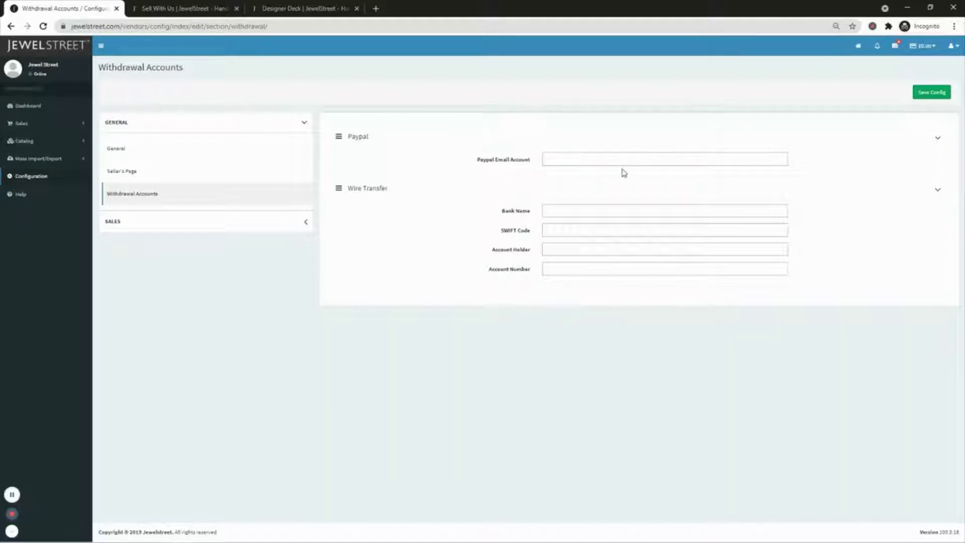
click(937, 96)
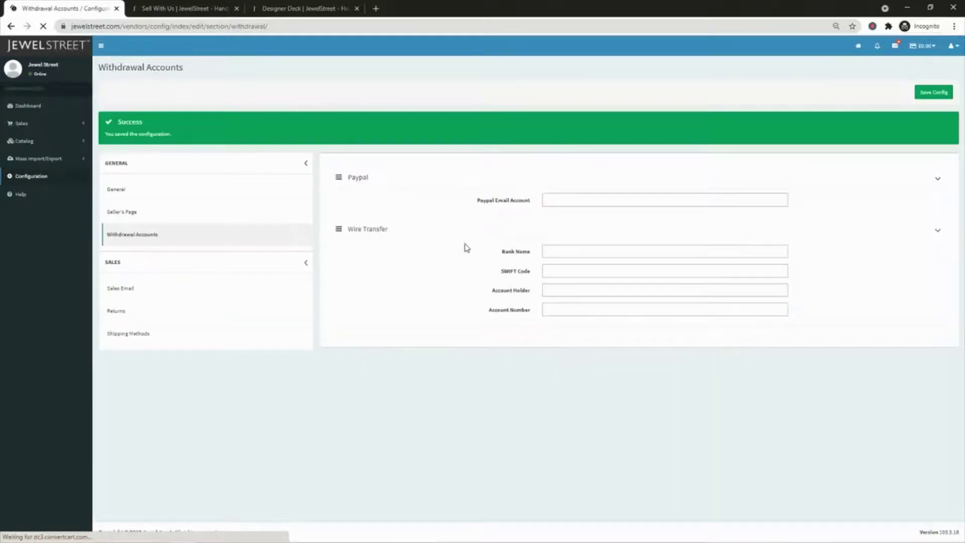
Step: Go through the Sales Email copy recipient fields for order, invoice, shipment and credit memo, and save the configuration
click(162, 264)
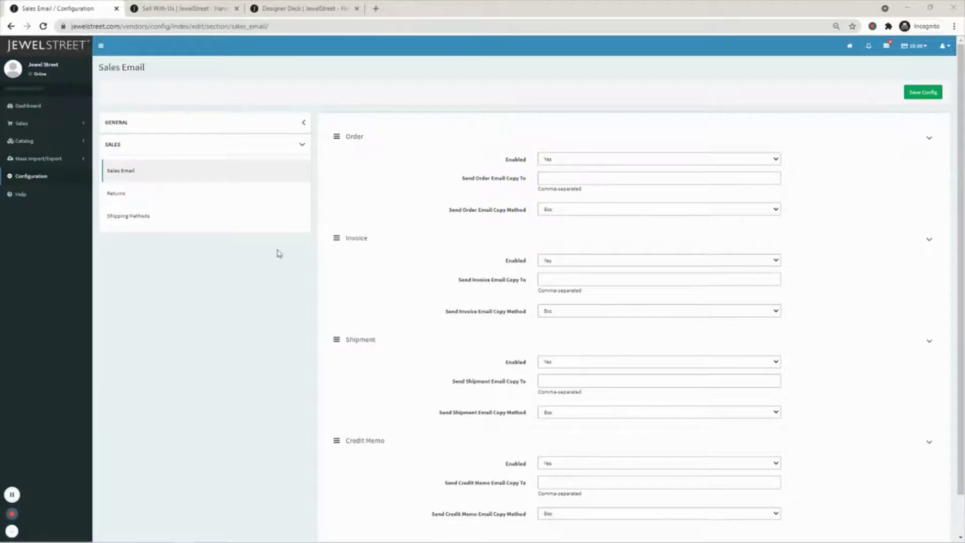
click(566, 179)
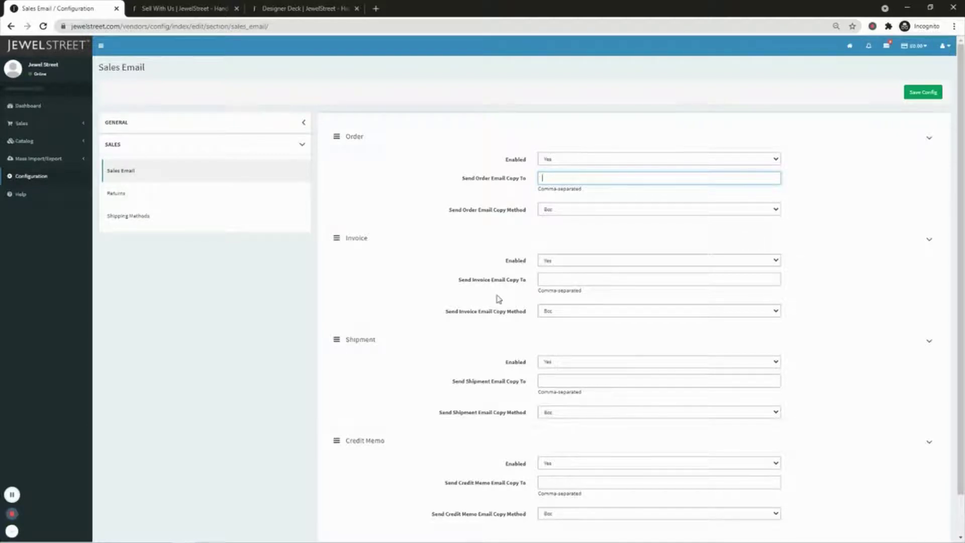
click(558, 279)
scroll(451, 257, down, 1)
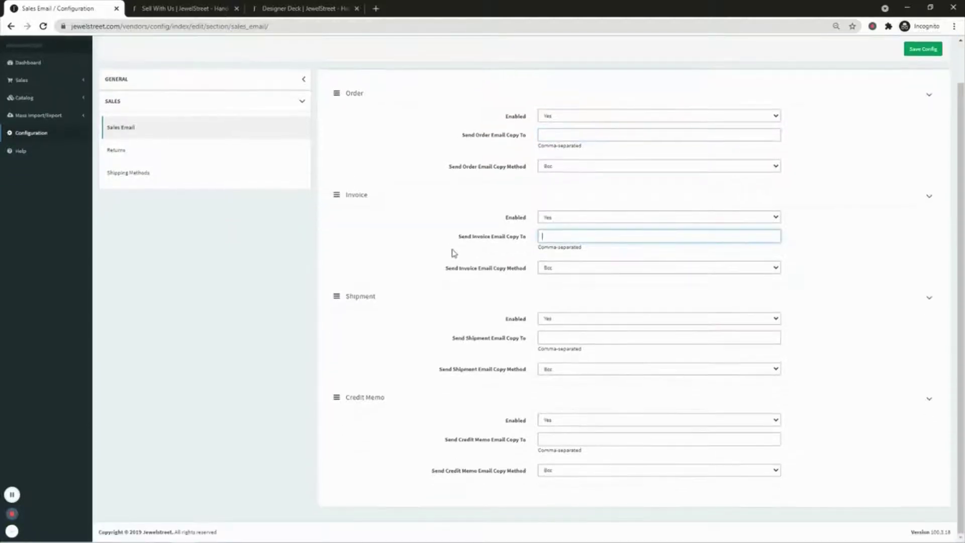
click(565, 338)
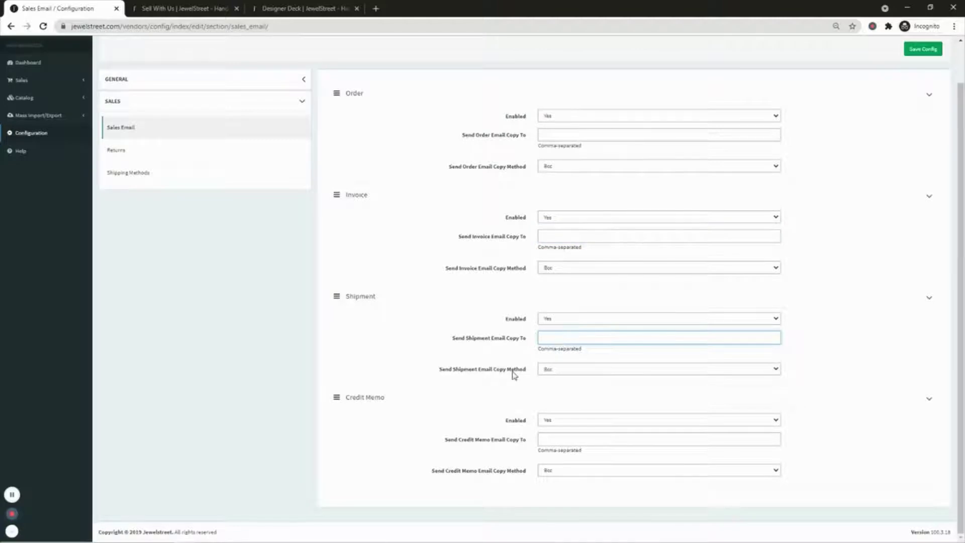
click(553, 437)
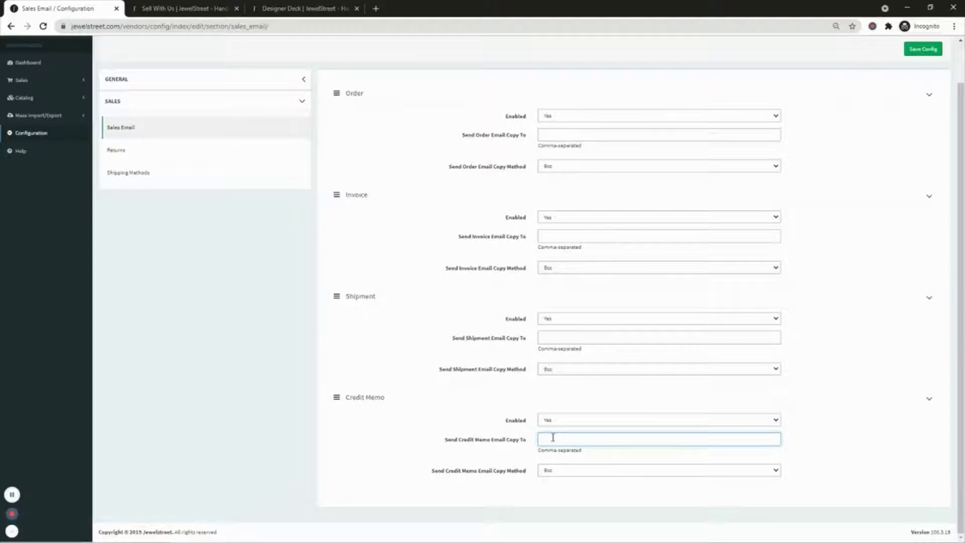
click(572, 135)
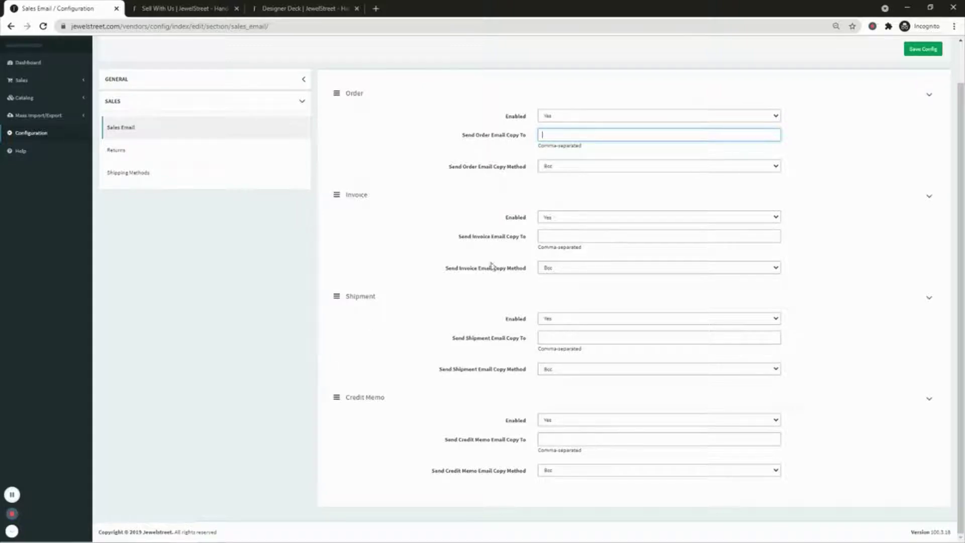
scroll(885, 176, up, 1)
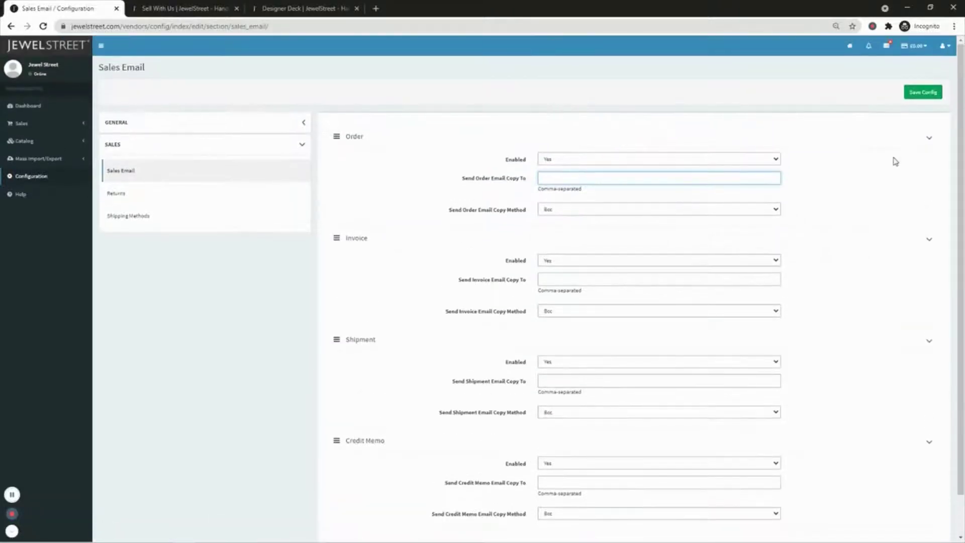
click(924, 93)
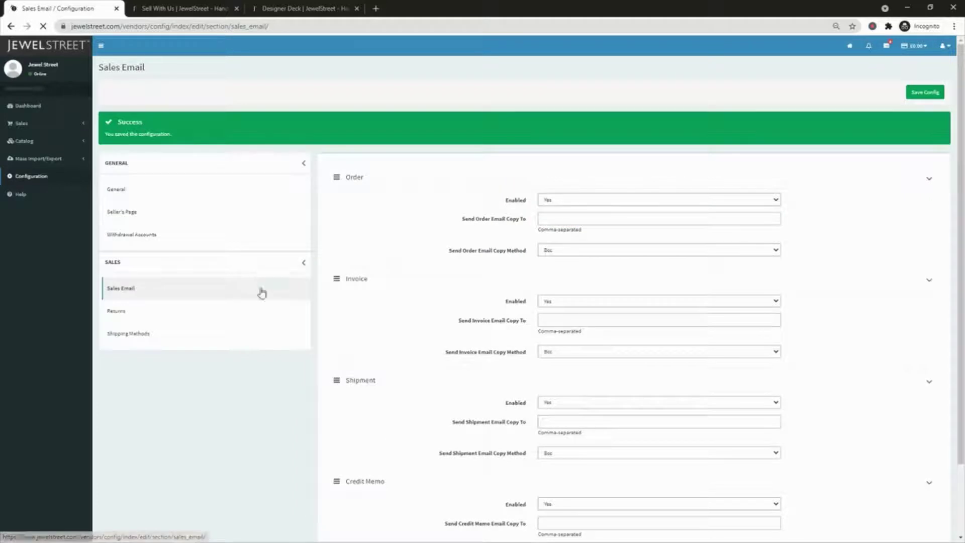
Step: Open the Returns settings, enlarge the return address box and save the configuration with the address left blank
click(119, 239)
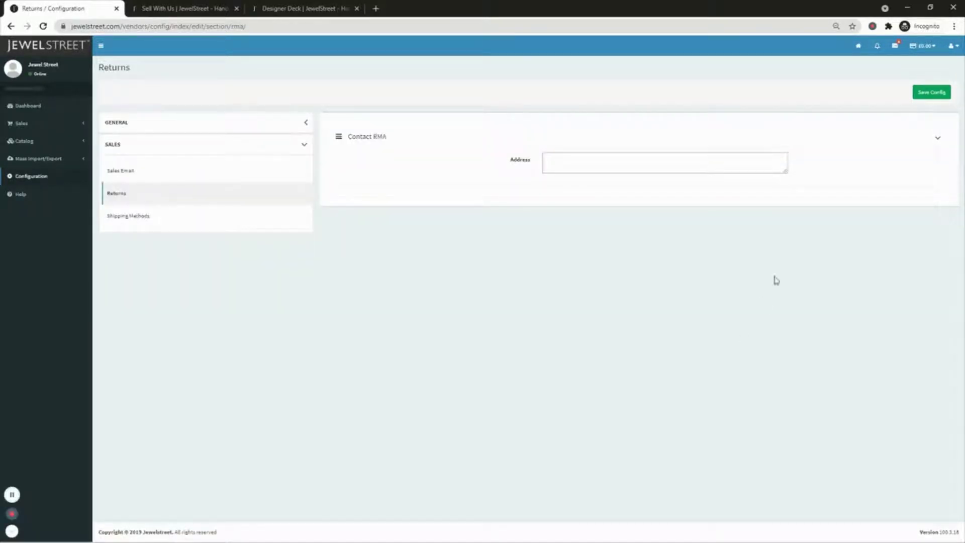
drag(787, 172, 797, 203)
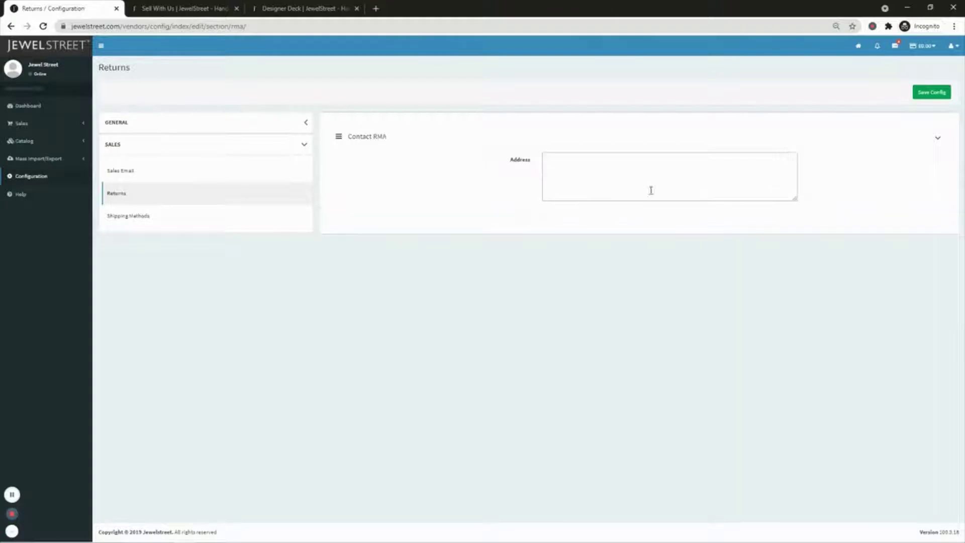
click(610, 162)
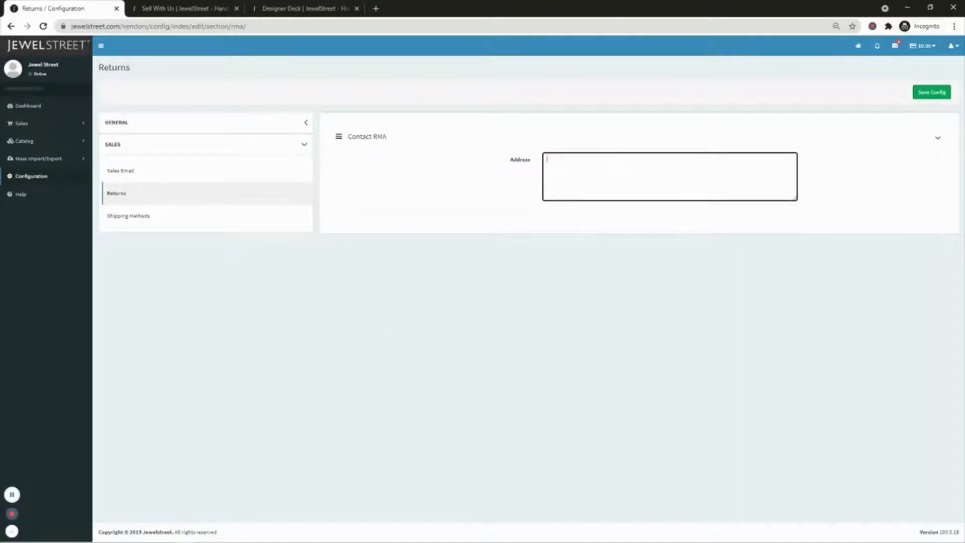
click(11, 516)
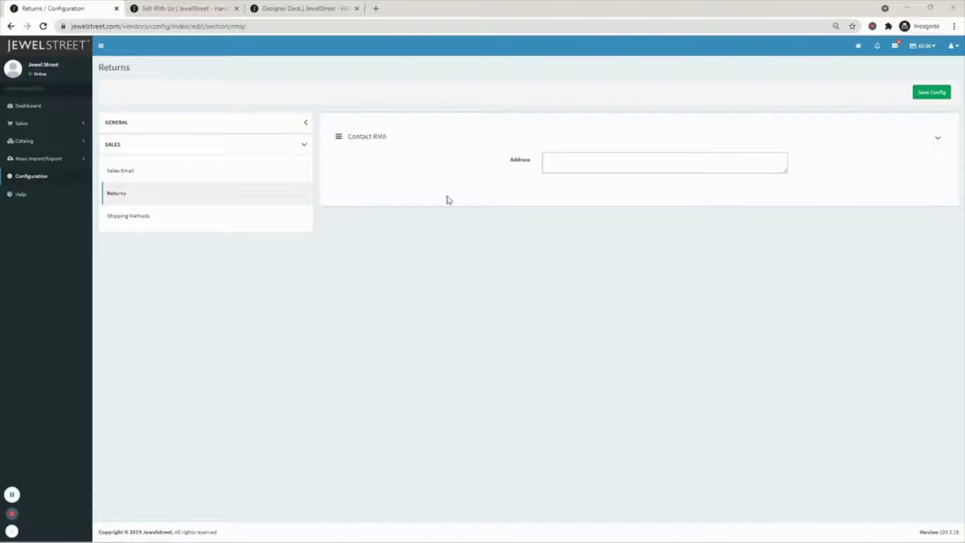
click(927, 91)
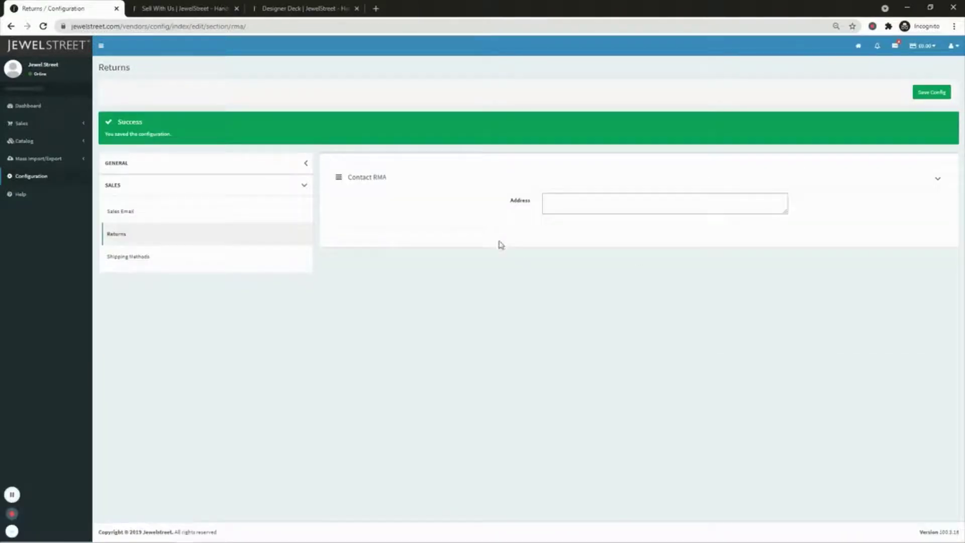
Step: Add a second flat rate in Shipping Methods and title the two rates "Domestic" and "International"
click(160, 257)
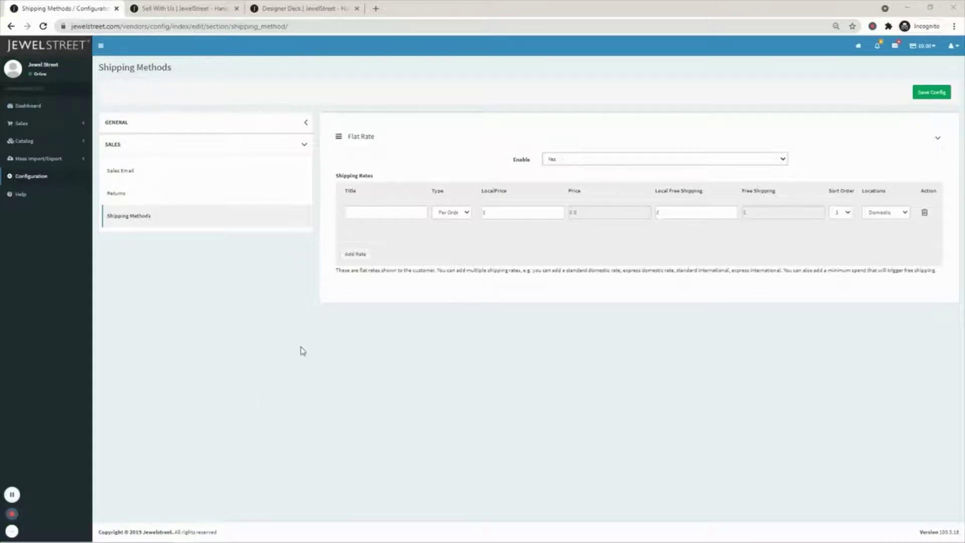
click(356, 255)
click(381, 212)
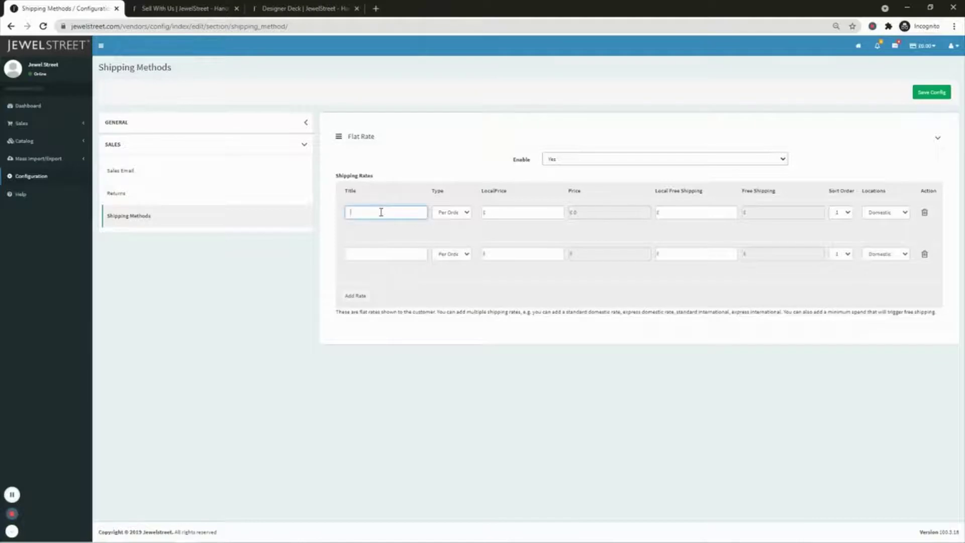
text(Domestic)
click(384, 255)
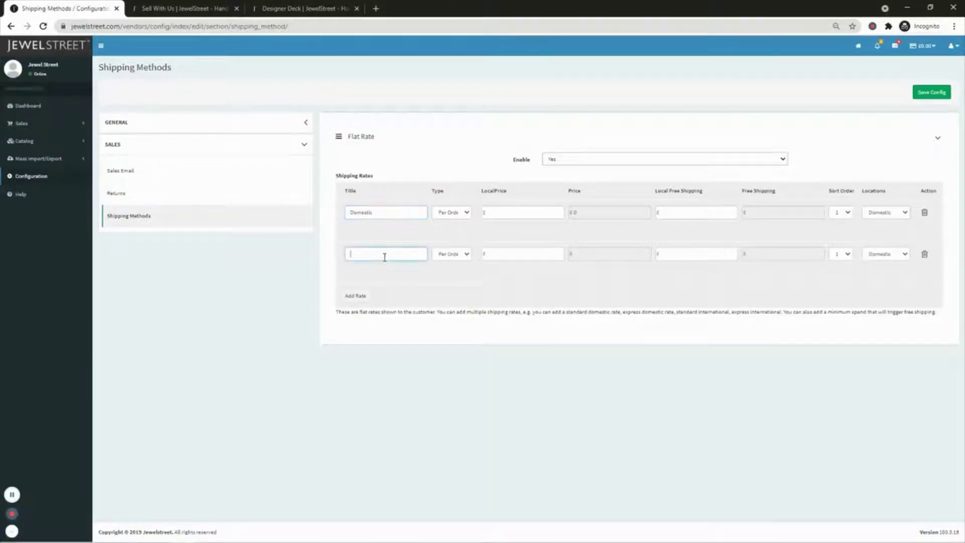
text(International)
Step: Set the location of the International shipping rate to International
double_click(884, 191)
click(903, 191)
click(892, 255)
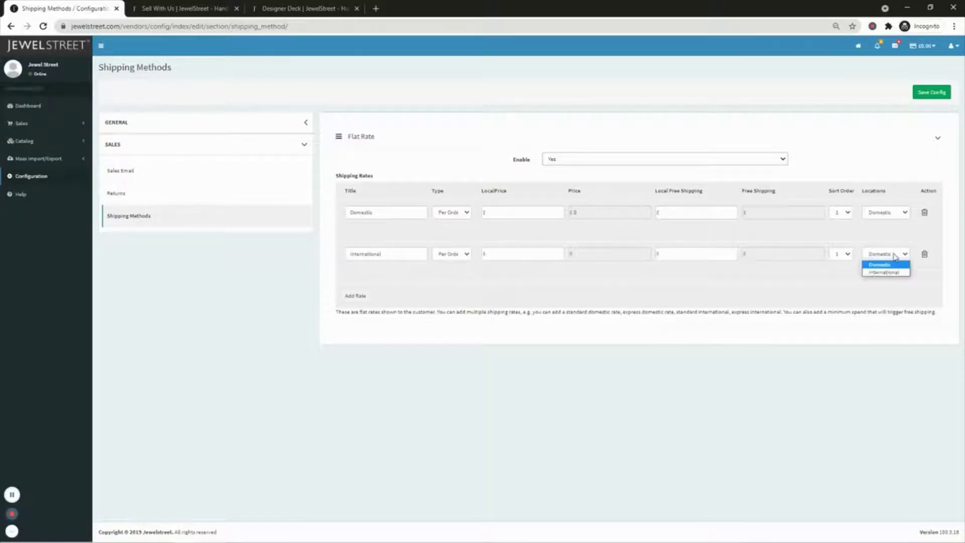
click(893, 274)
click(893, 278)
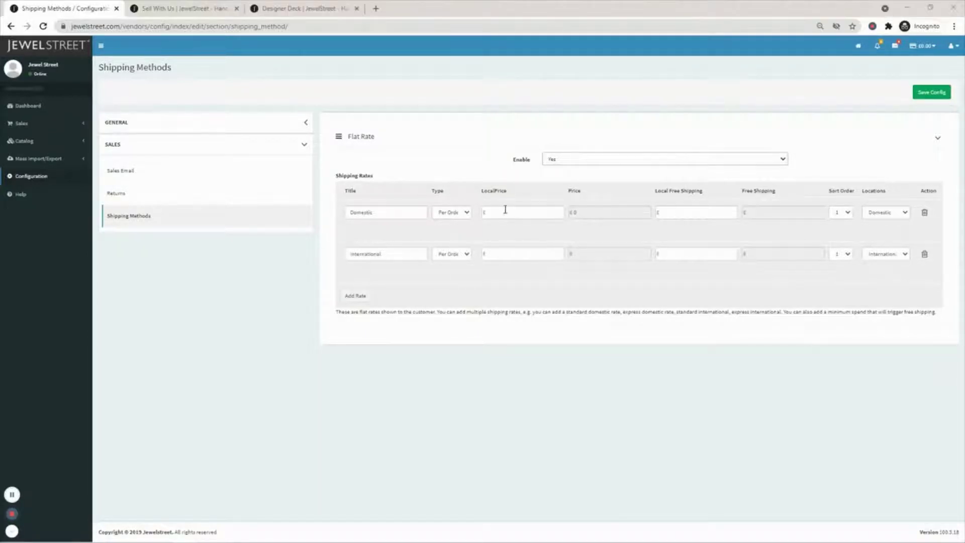
Step: Set the local price of the Domestic shipping rate to 0 and of the International rate to 5
click(505, 209)
text(0)
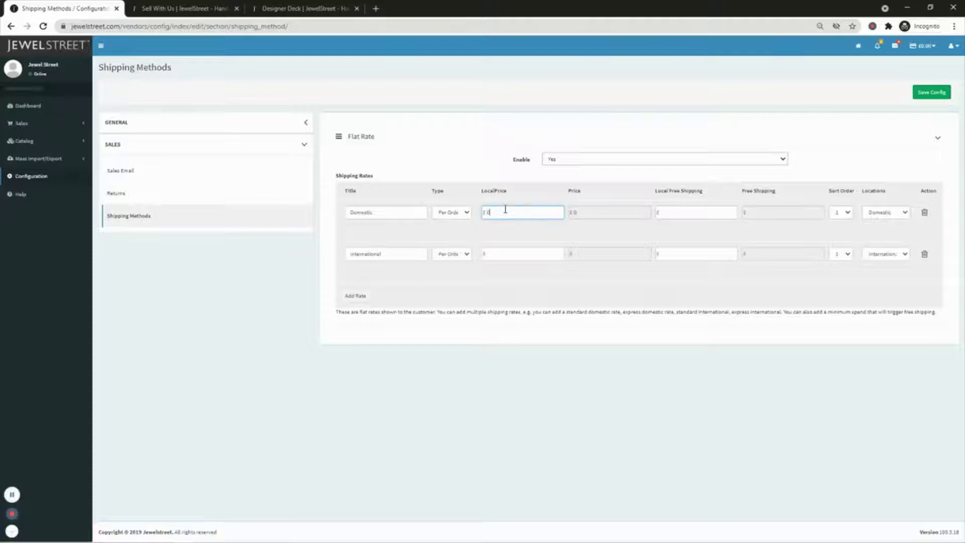
click(525, 255)
text(5)
click(497, 280)
Step: Set the International rate's local free shipping threshold to 50 and save the shipping configuration
click(687, 254)
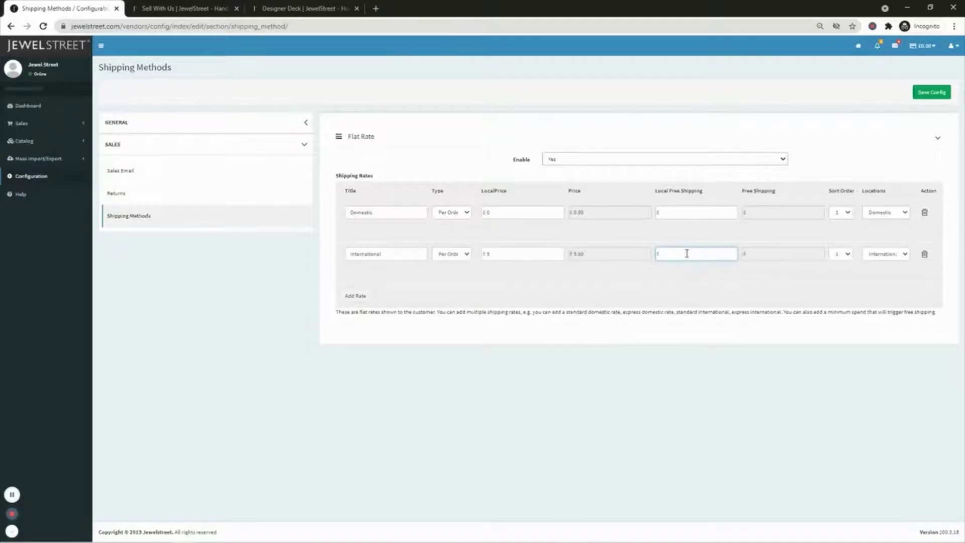
text(50)
click(637, 278)
click(937, 94)
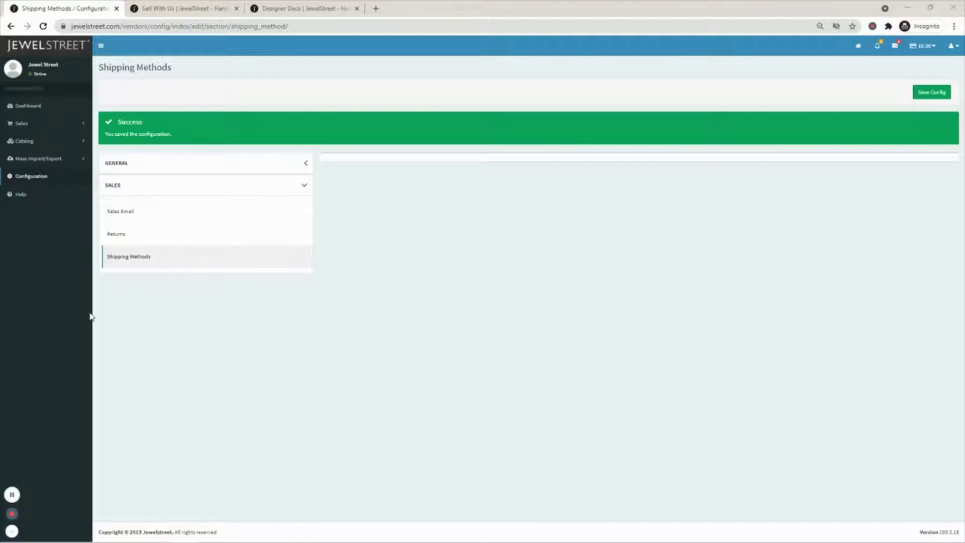
Step: Go to the catalog's product management page and start adding a new product
click(38, 143)
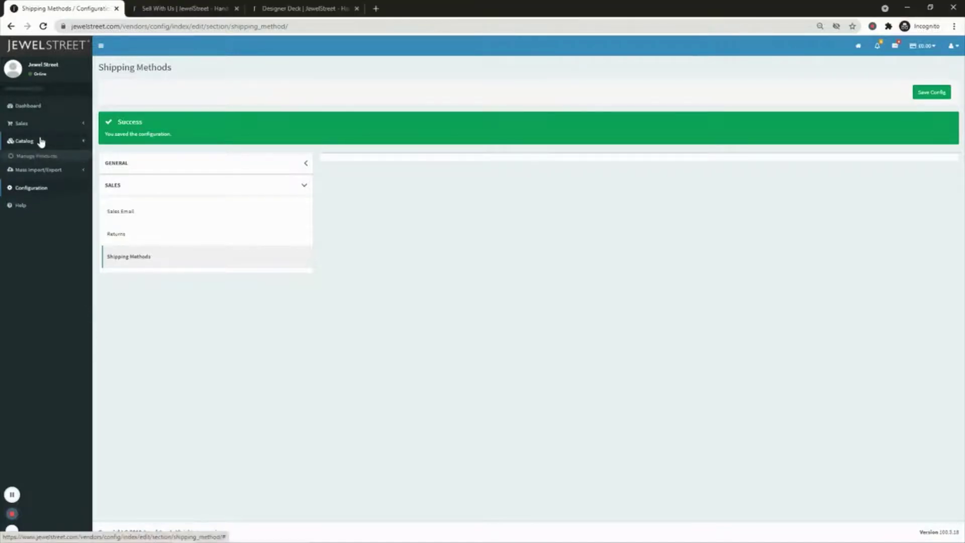
click(42, 157)
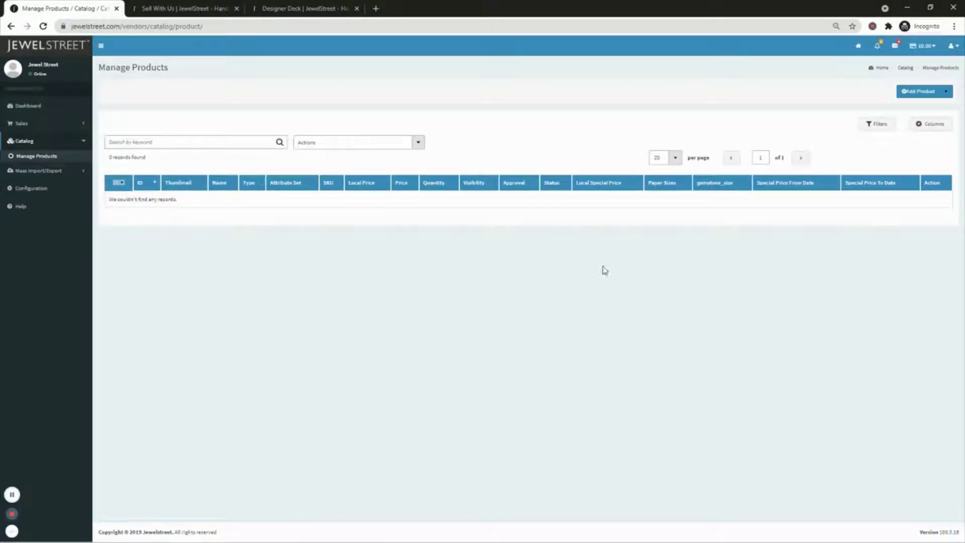
click(918, 99)
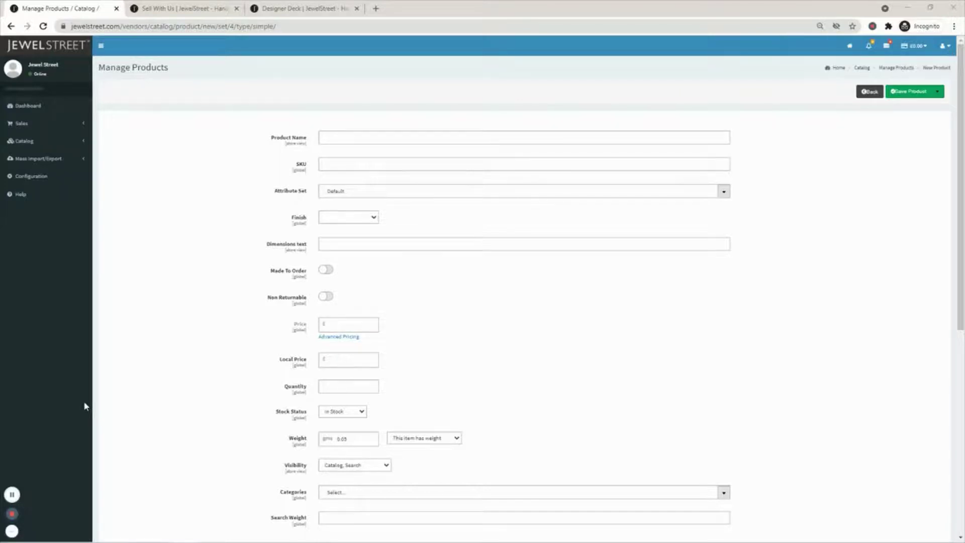
Step: Name the new product "14kt Gold Plated Hoop Earrings"
click(363, 137)
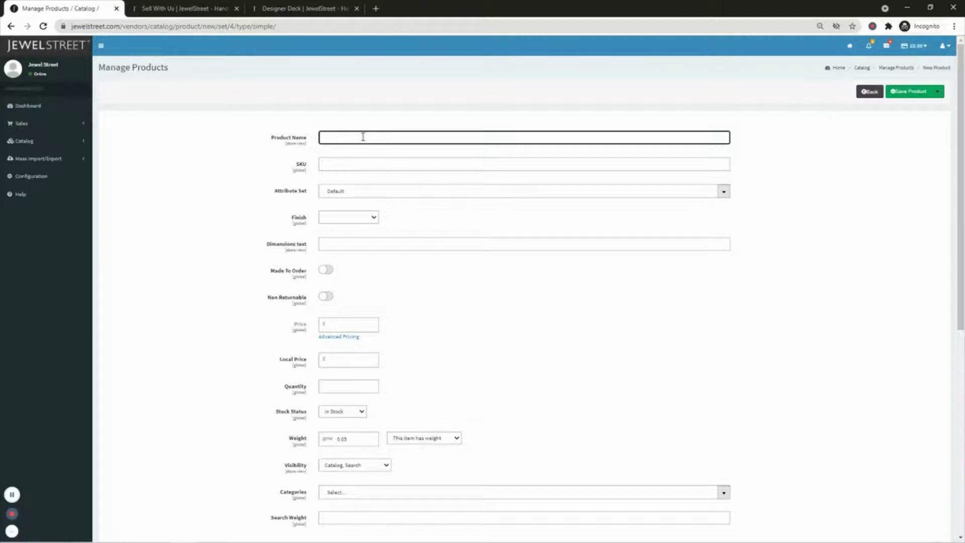
text(4kt )
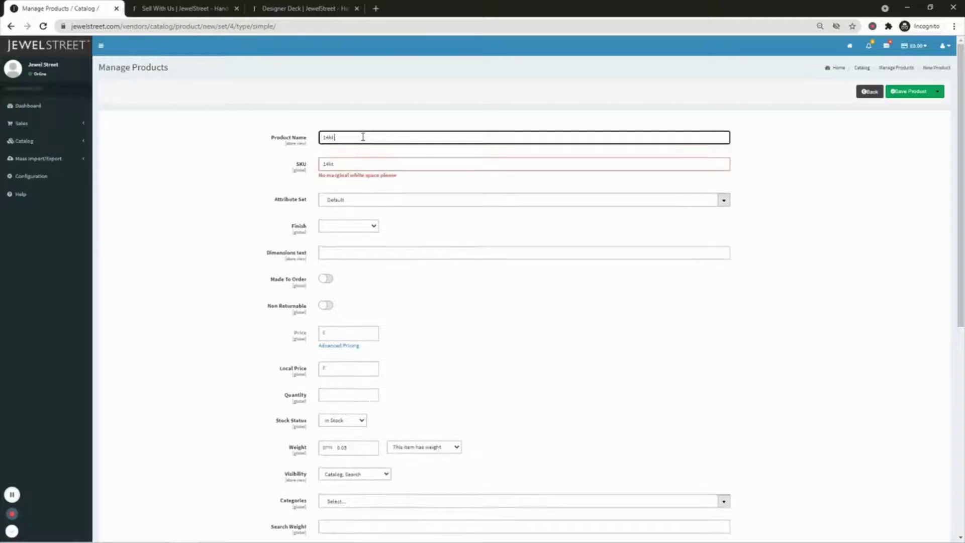
text(Gold P)
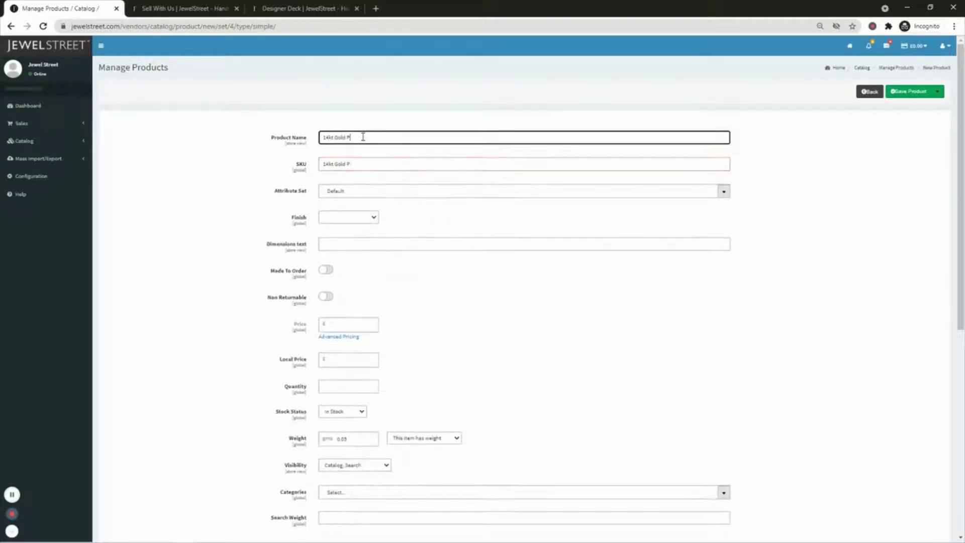
text(lated )
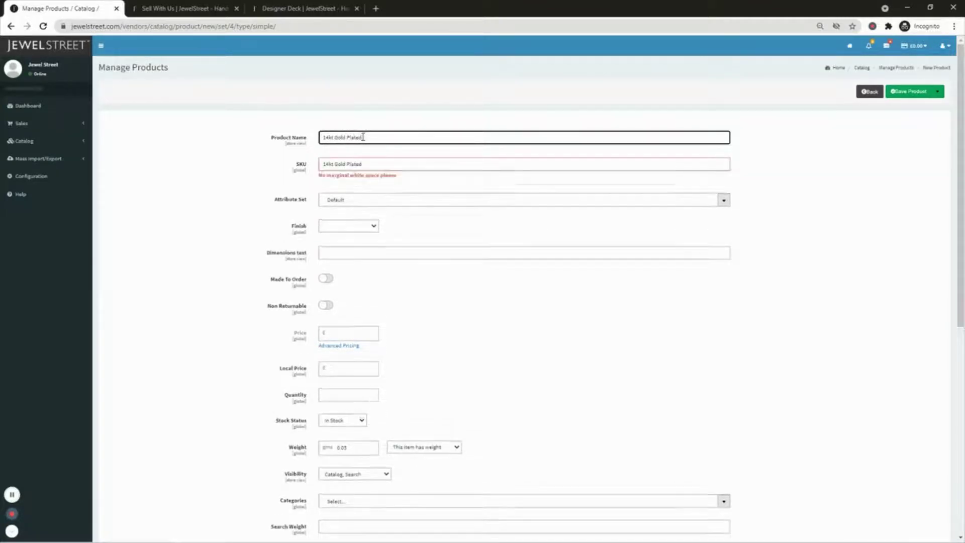
text(inoop E)
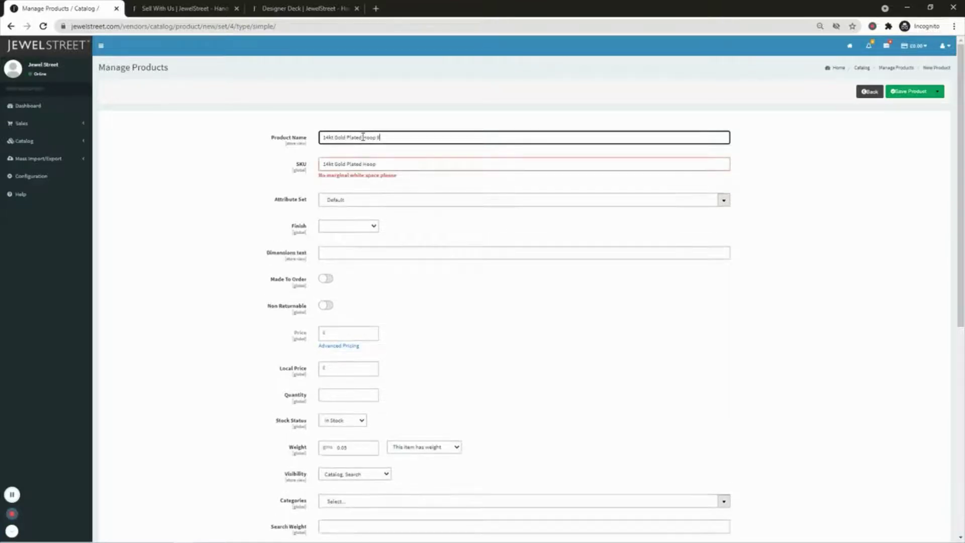
text(arrings)
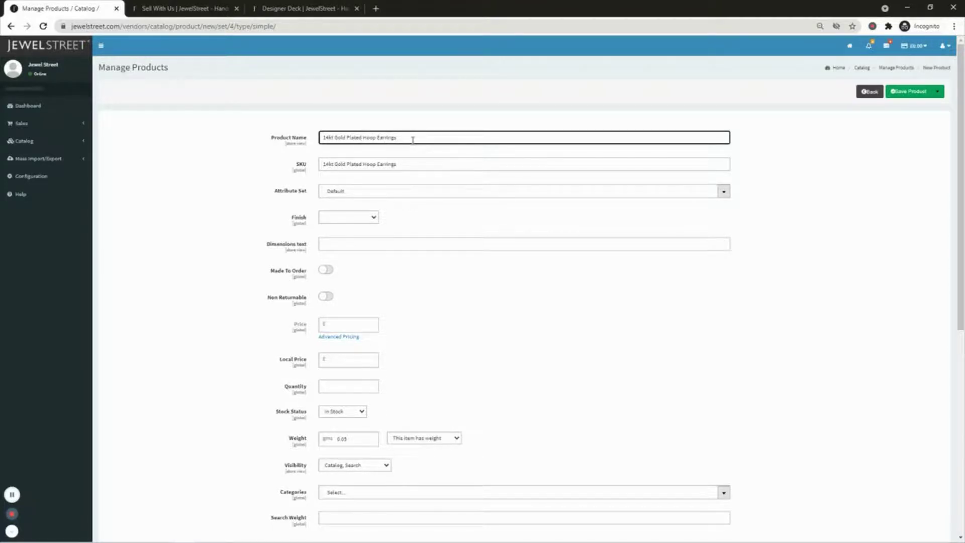
double_click(386, 138)
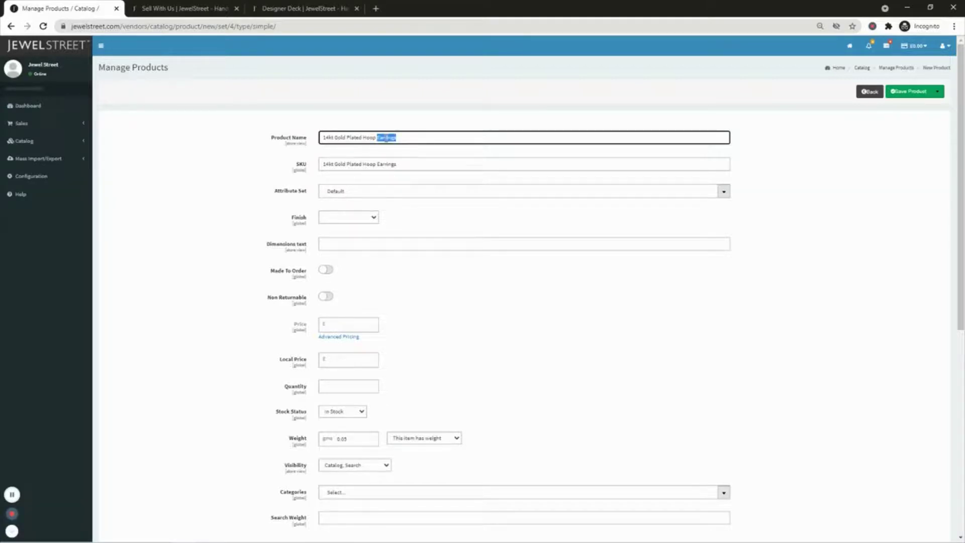
click(417, 140)
double_click(371, 138)
click(348, 138)
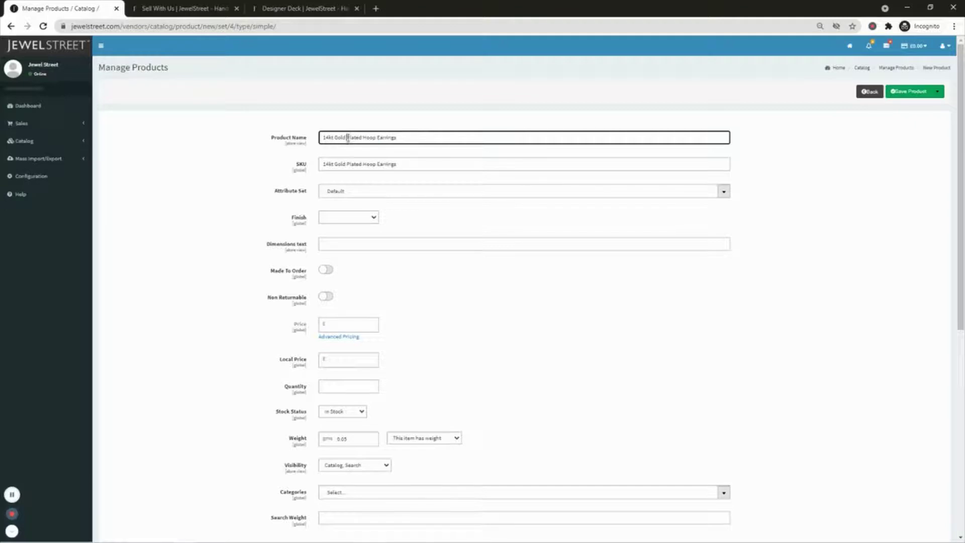
Step: Replace the automatically filled SKU with "JS-14GPHE"
triple_click(424, 163)
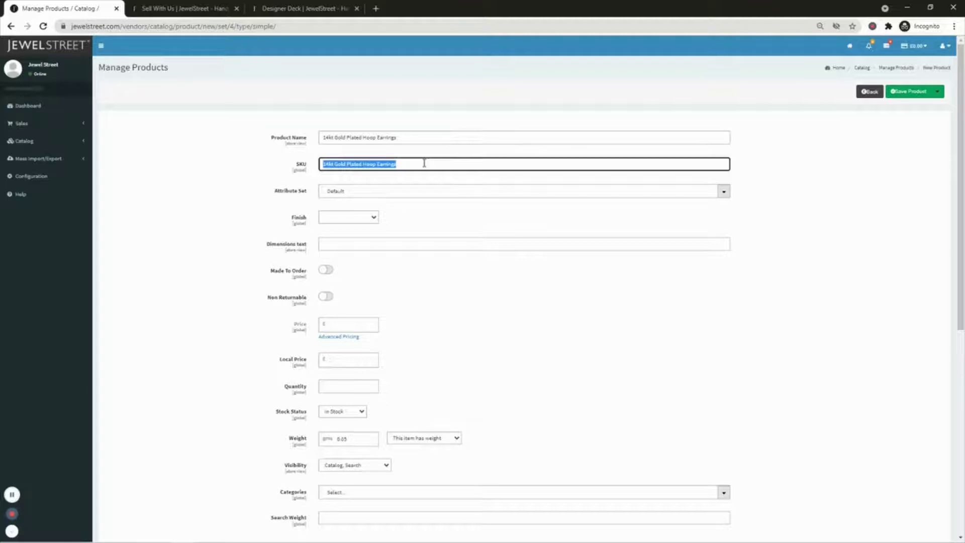
key(BackSpace)
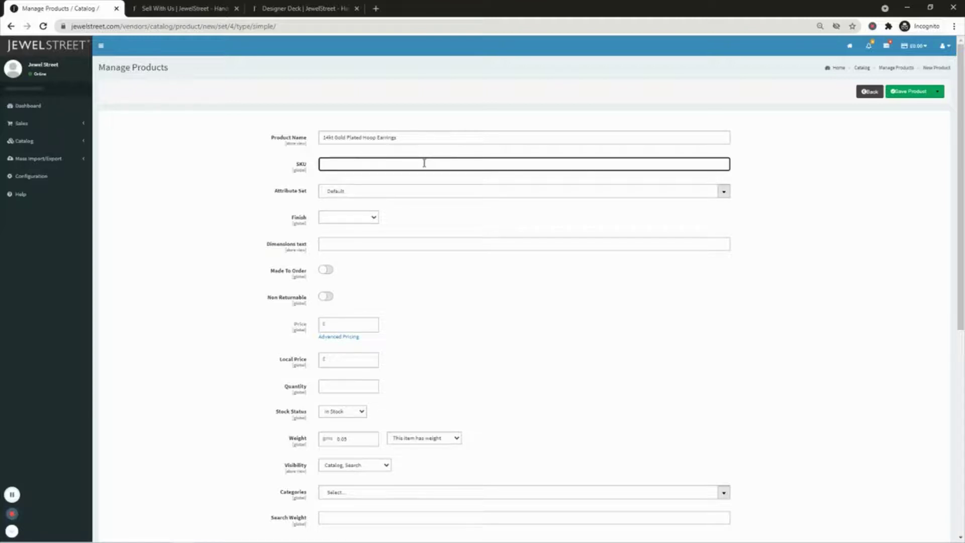
text(JS-14GPHE)
Step: Assign the Earrings attribute set to the product, with 14kt Yellow Gold Plated as material and Gold as colour
click(352, 193)
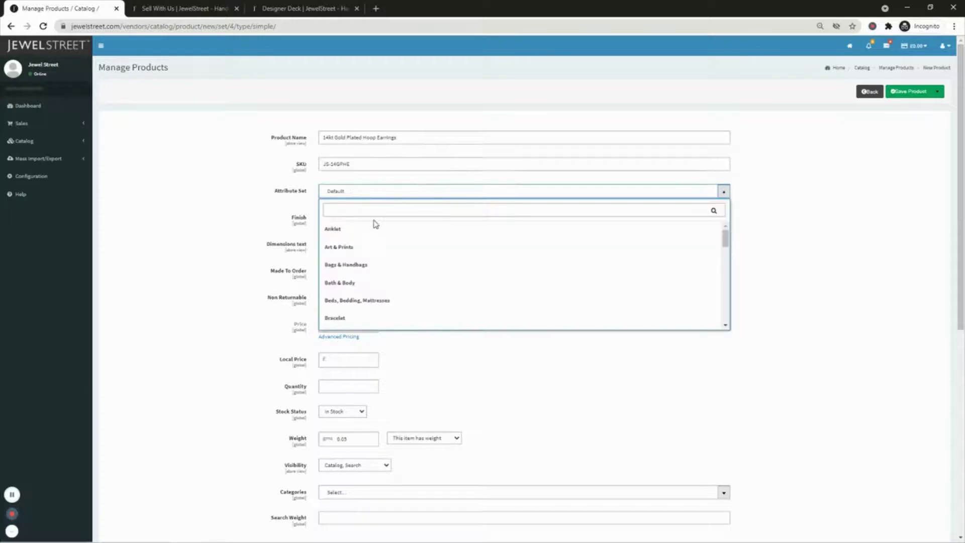
click(353, 211)
text(earr)
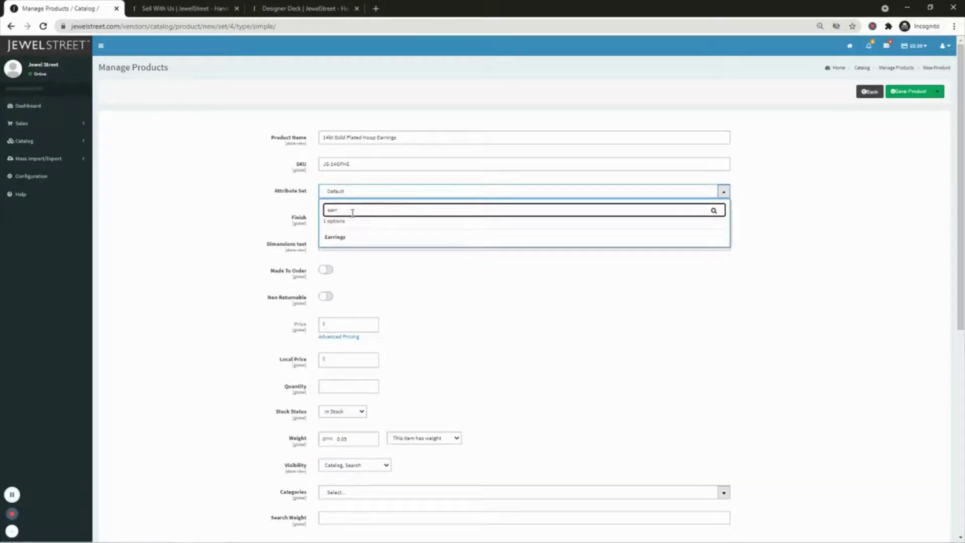
click(383, 242)
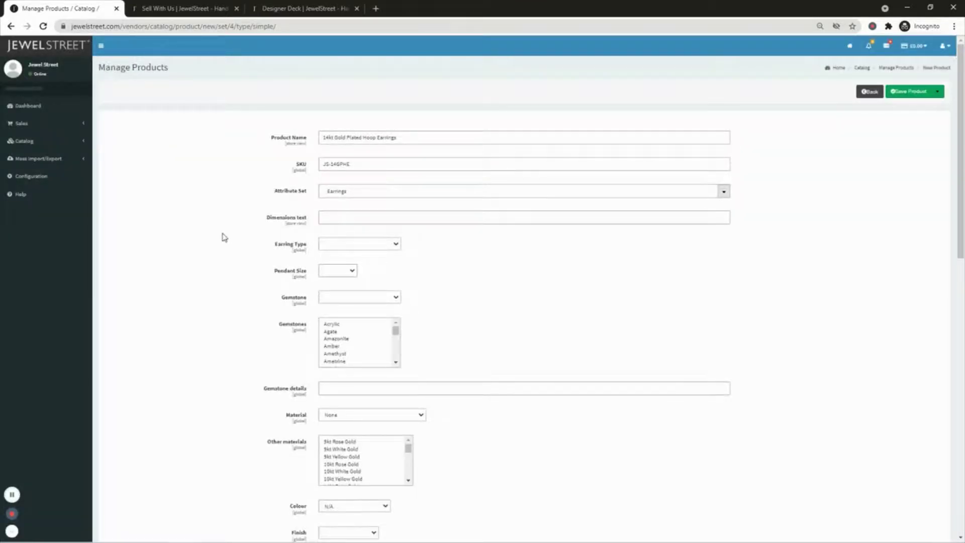
scroll(301, 255, down, 3)
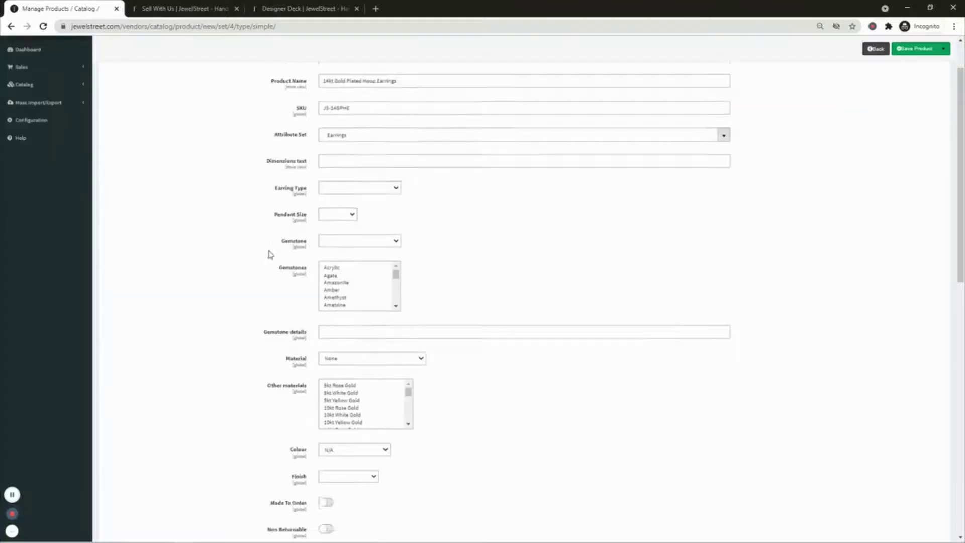
scroll(248, 252, up, 3)
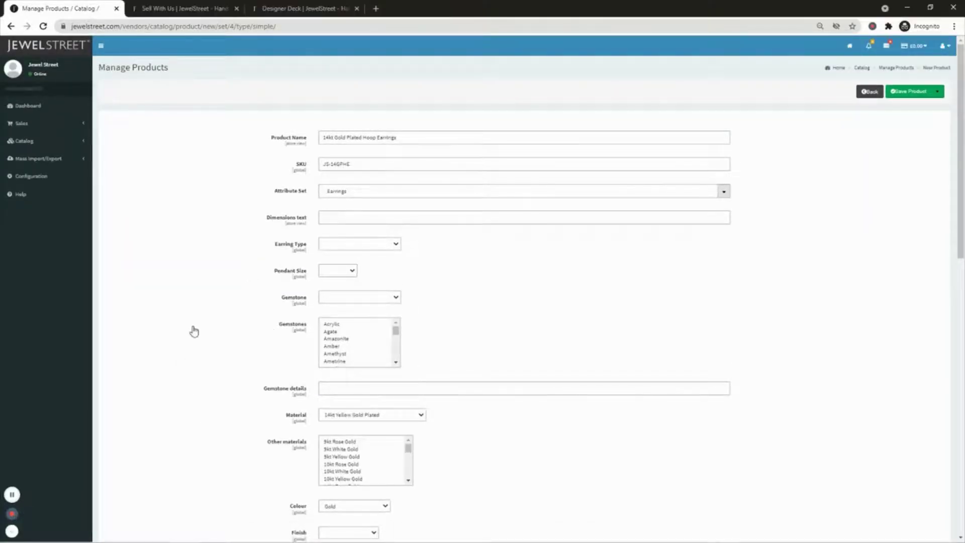
Step: Look through the gemstones list and the other earring attribute fields of the product form
scroll(196, 331, down, 2)
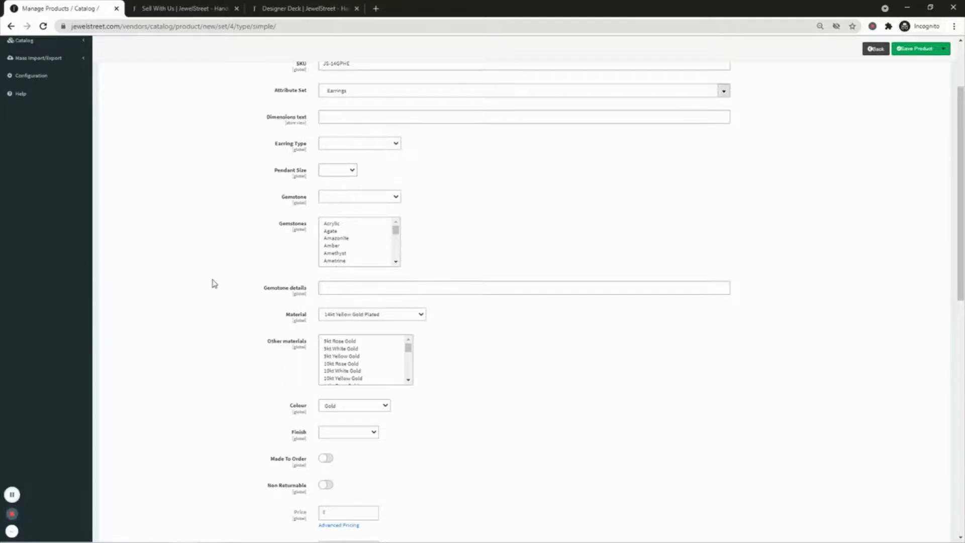
click(399, 241)
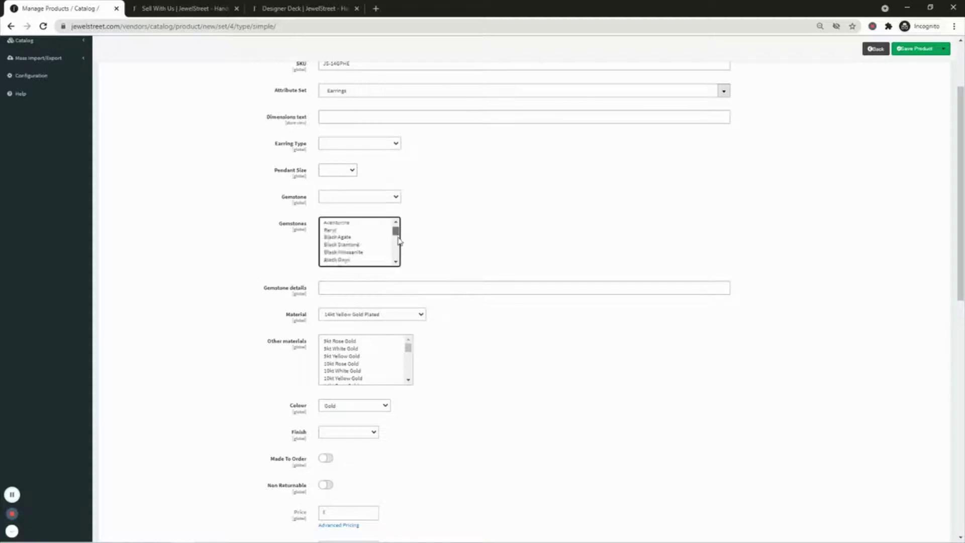
scroll(398, 249, down, 1)
scroll(397, 244, up, 3)
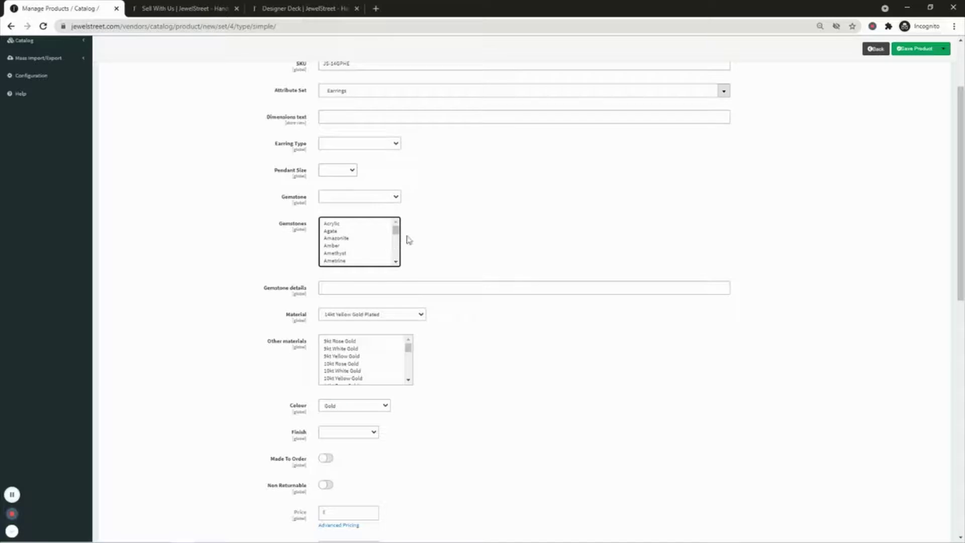
click(557, 250)
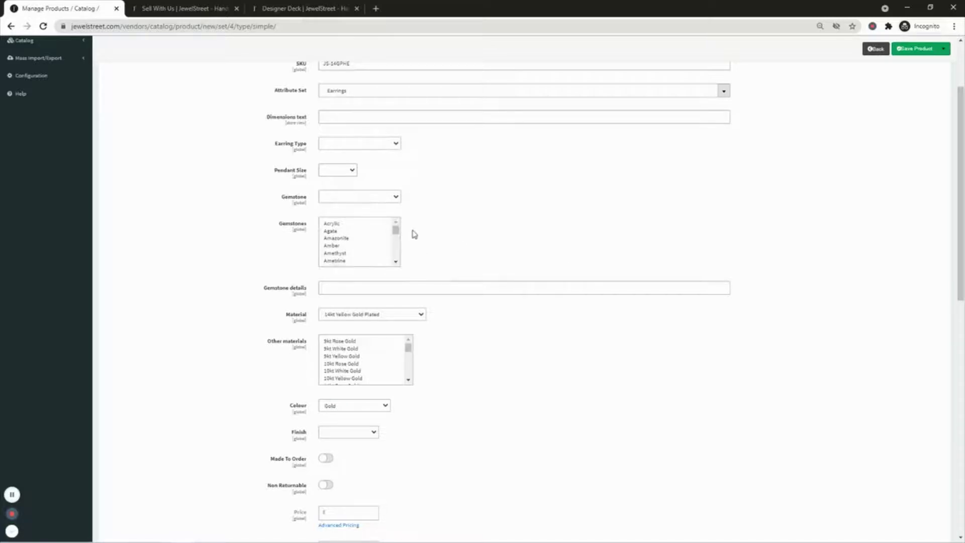
scroll(477, 248, down, 4)
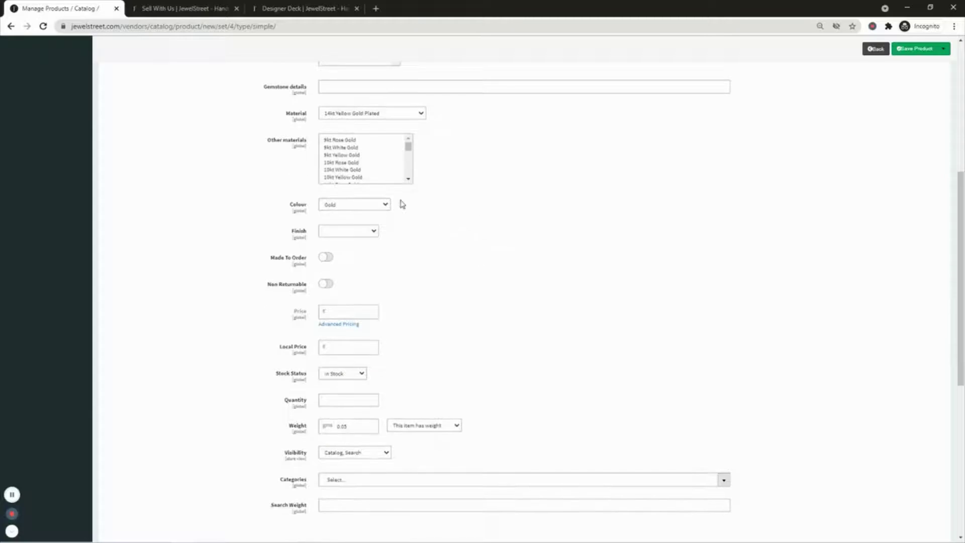
scroll(443, 263, up, 5)
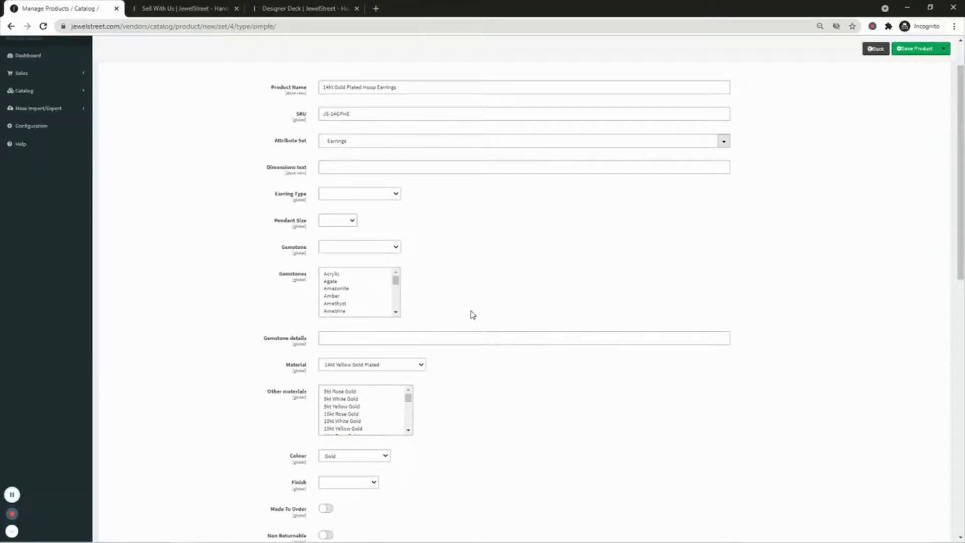
scroll(470, 312, down, 7)
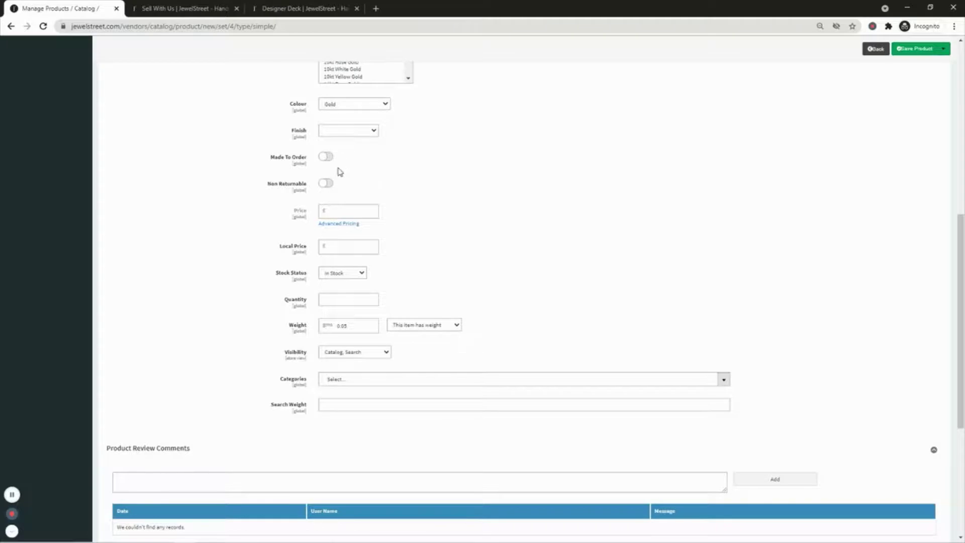
click(325, 157)
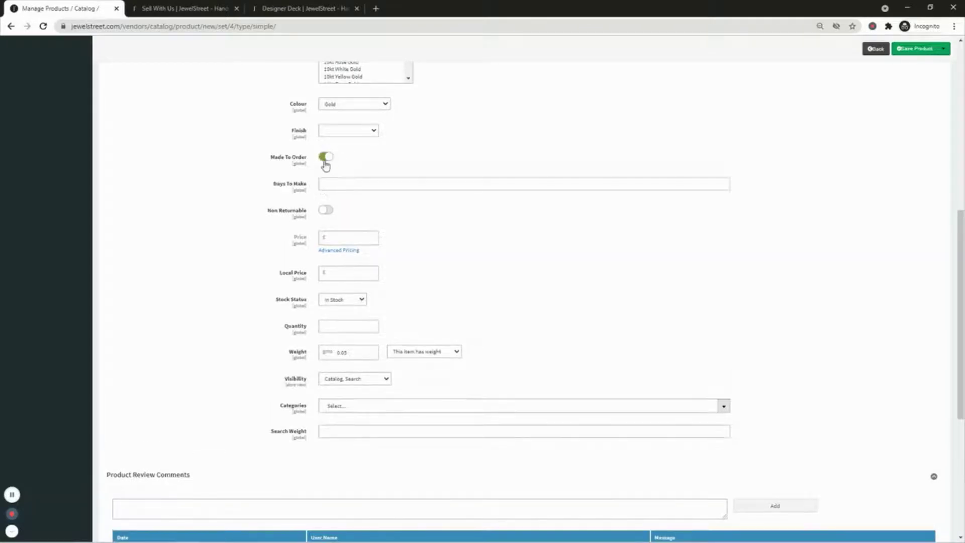
click(348, 185)
text(5)
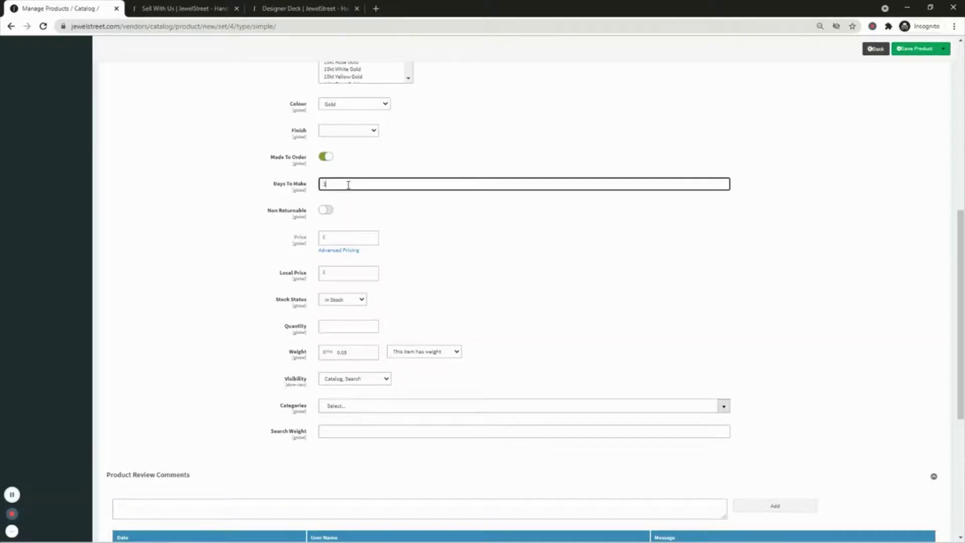
click(564, 280)
double_click(359, 181)
key(BackSpace)
click(325, 156)
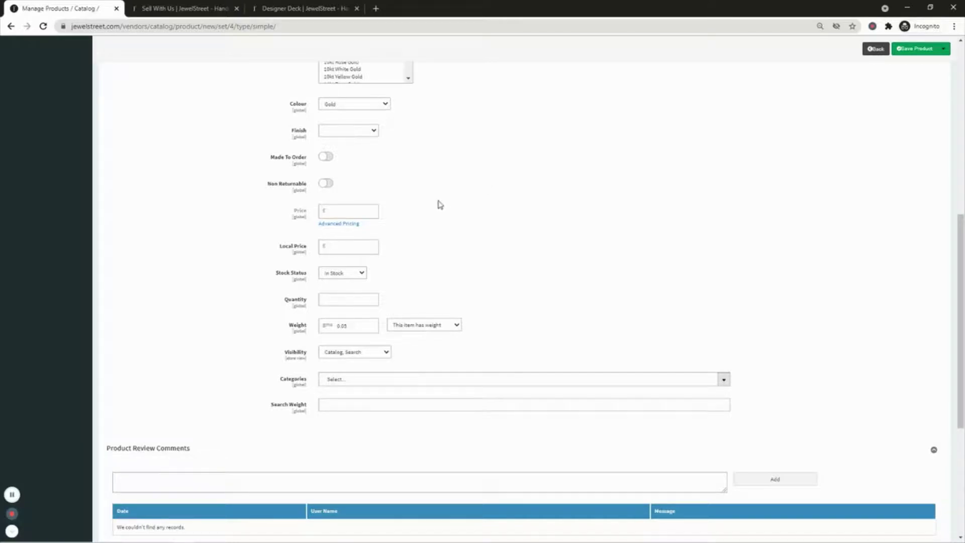
Step: Mark the product as non-returnable and set its local price to £100.00
click(326, 185)
click(355, 248)
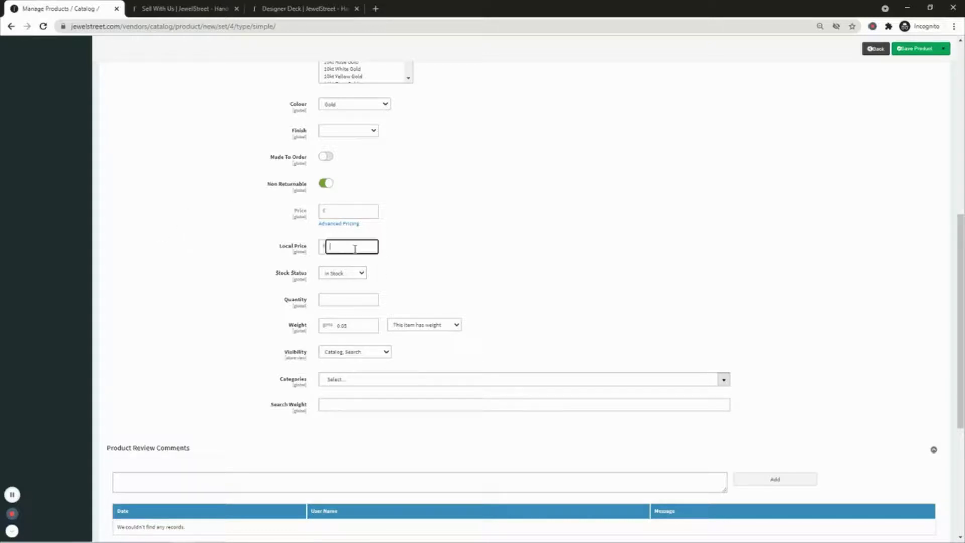
click(510, 269)
click(356, 248)
text(100.00)
click(384, 250)
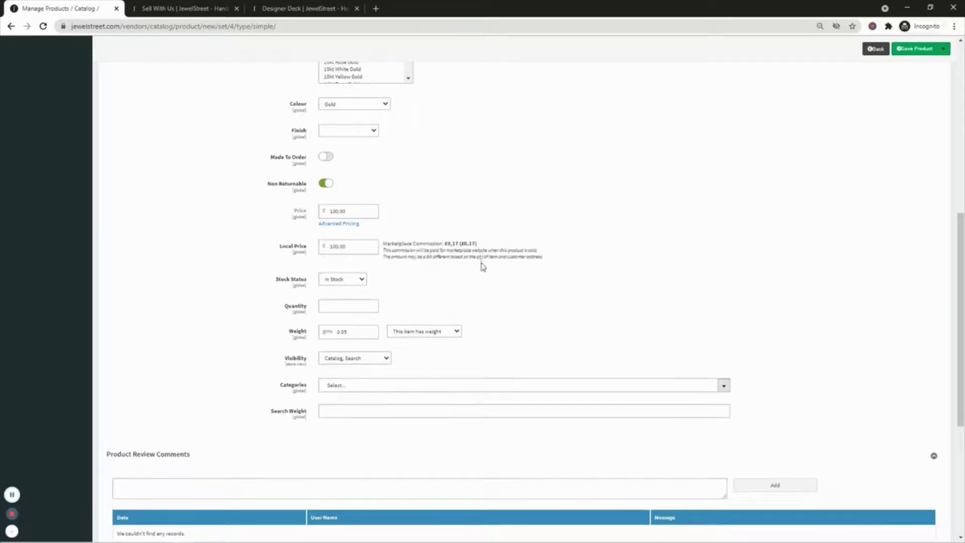
Step: Set the product's stock quantity to 100
scroll(485, 258, down, 2)
scroll(498, 249, up, 1)
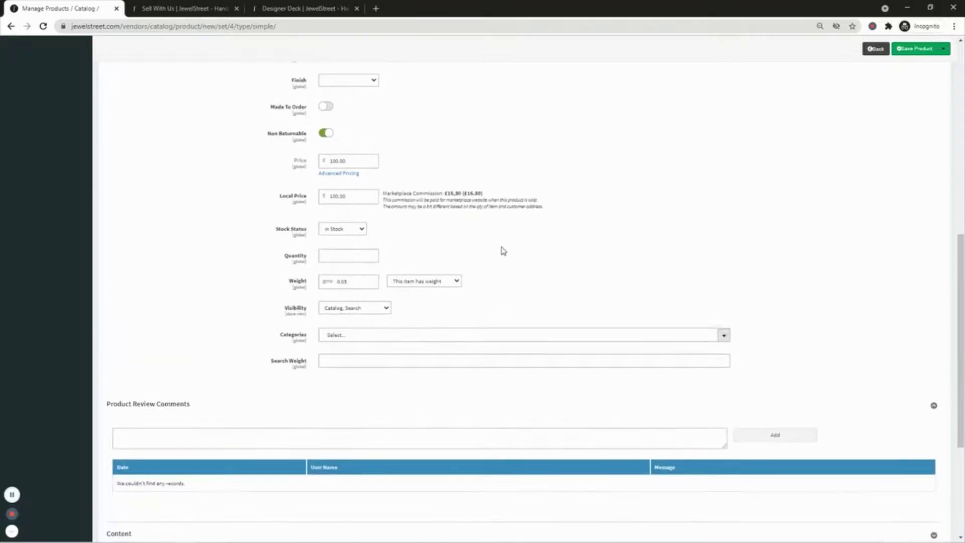
click(358, 255)
text(100)
click(487, 261)
Step: Set the product's weight option to "This item has no weight"
click(361, 283)
click(443, 284)
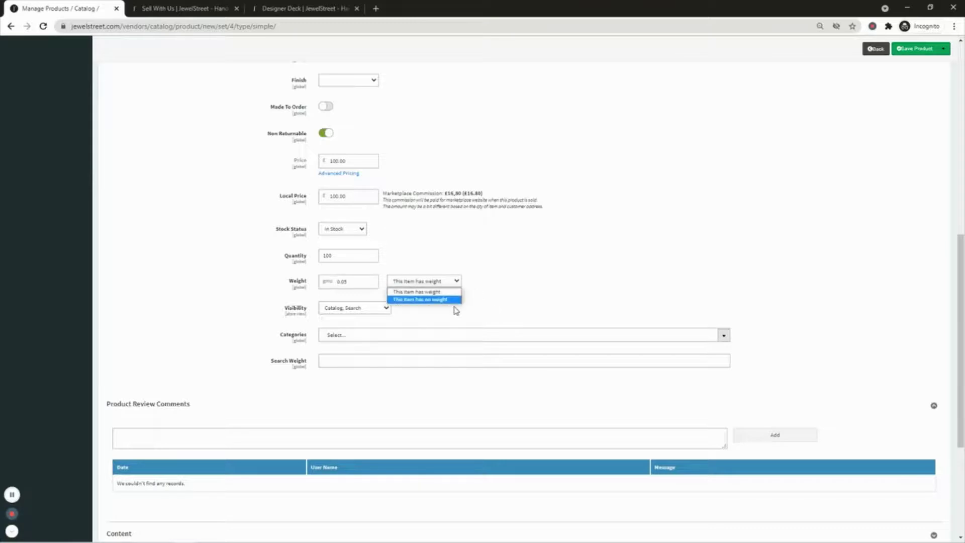
click(455, 300)
click(433, 281)
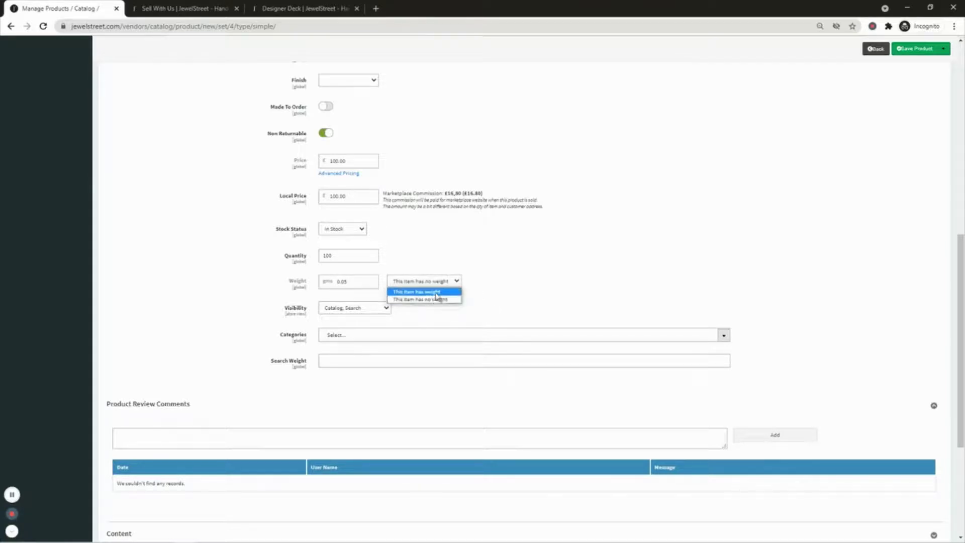
click(432, 291)
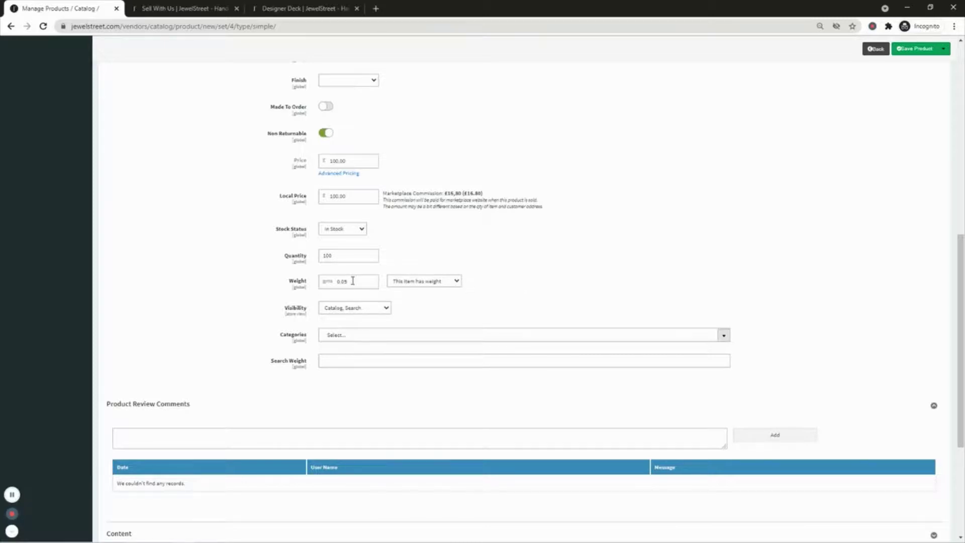
click(436, 282)
click(438, 299)
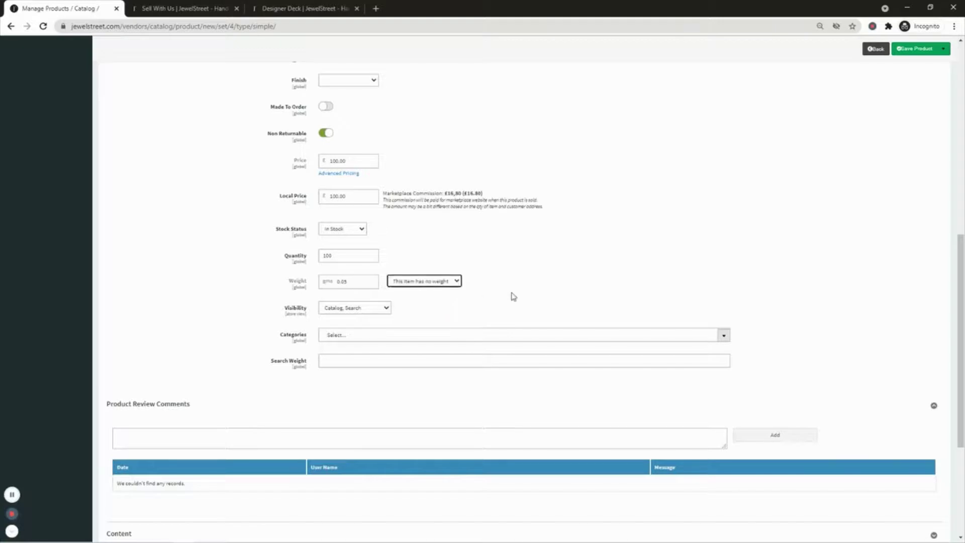
Step: Assign the product to the Women's Jewellery and Women's Earrings categories
scroll(191, 274, down, 1)
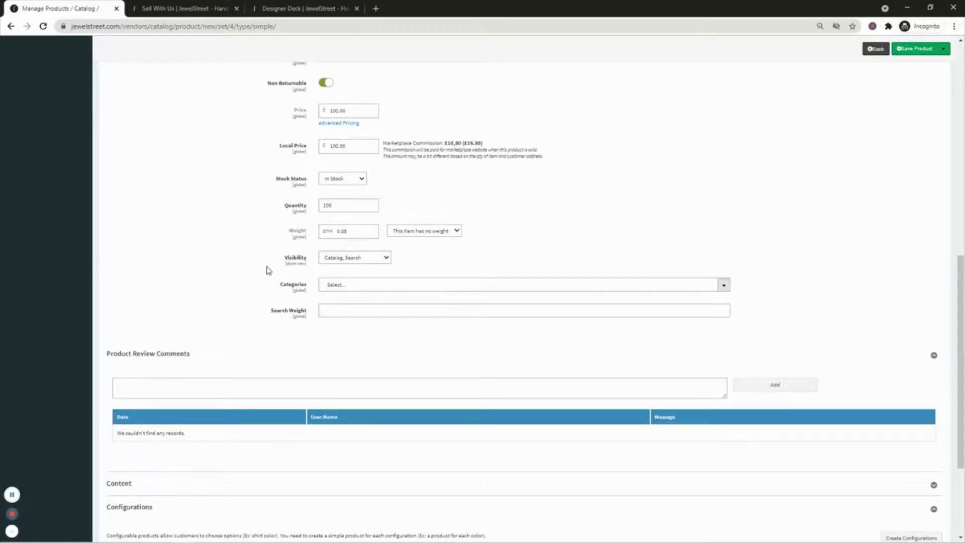
scroll(214, 276, down, 2)
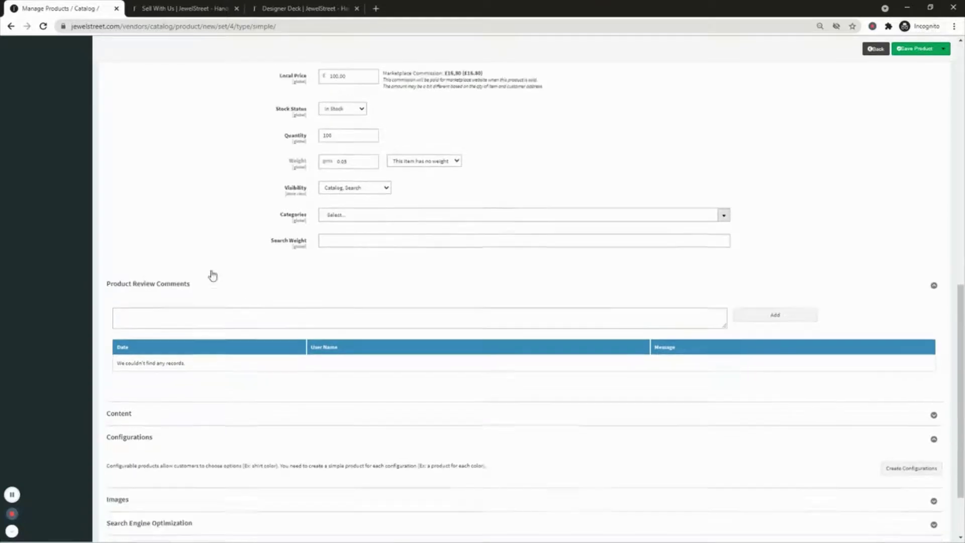
scroll(213, 276, down, 1)
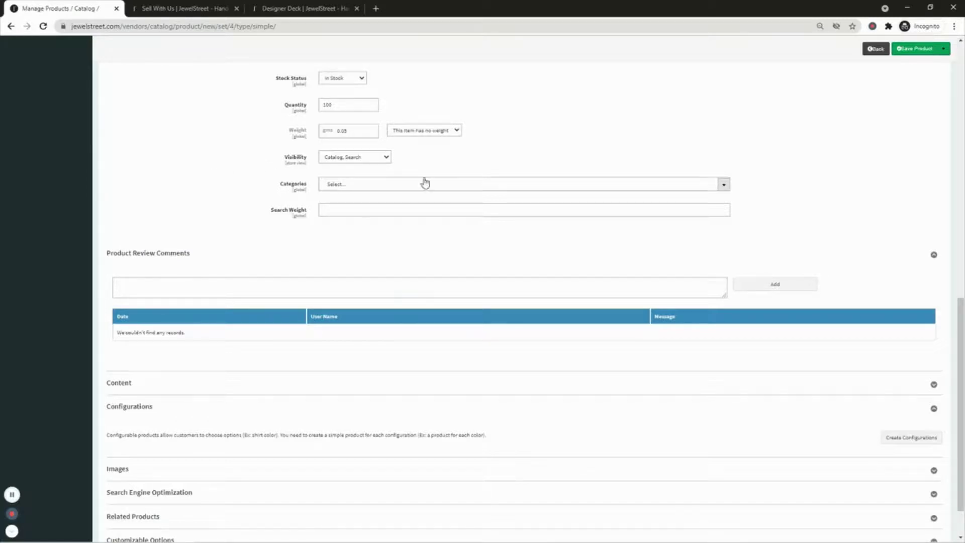
click(336, 185)
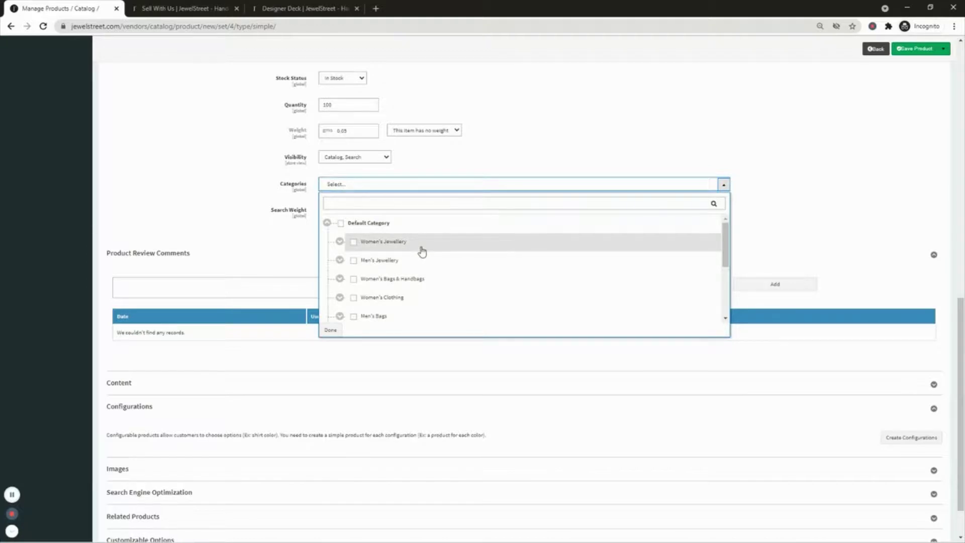
click(379, 249)
click(340, 242)
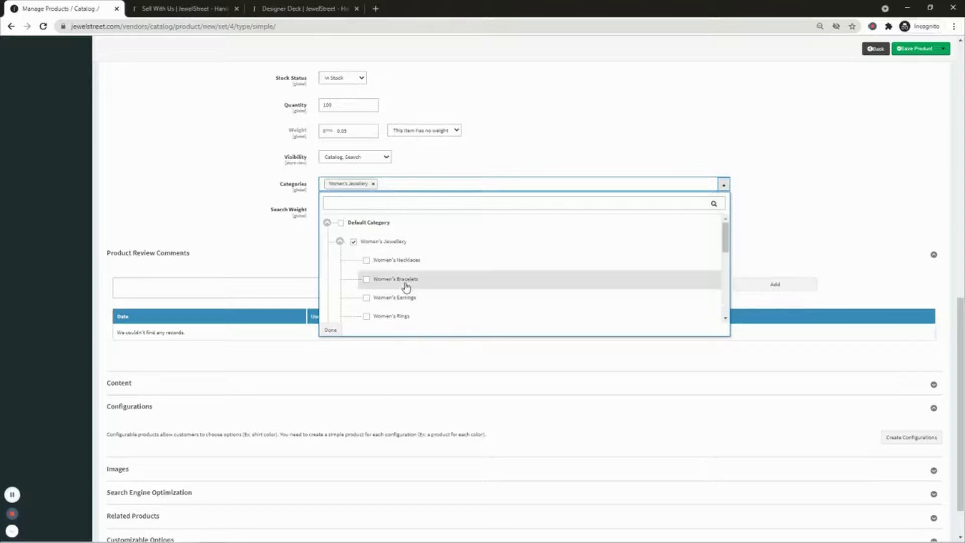
scroll(406, 287, down, 2)
click(406, 250)
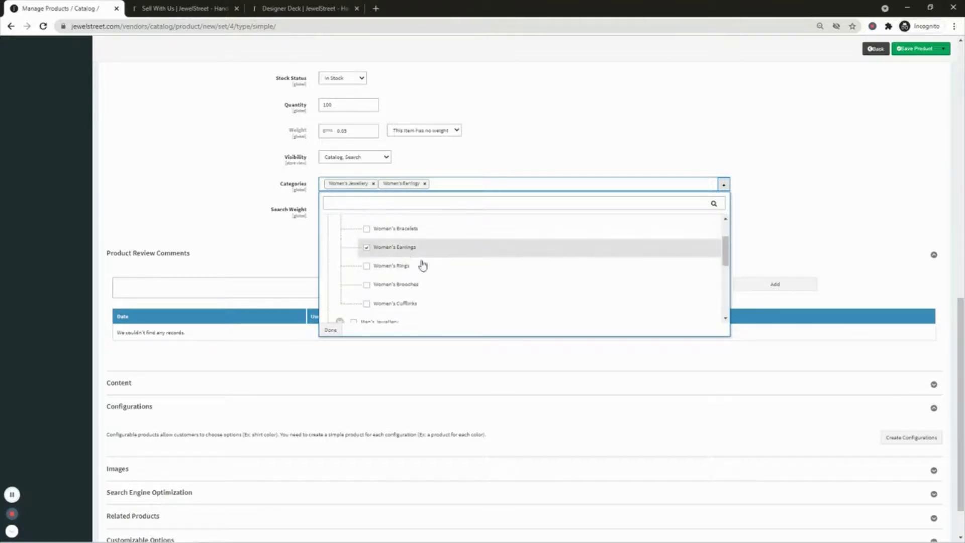
scroll(423, 266, up, 2)
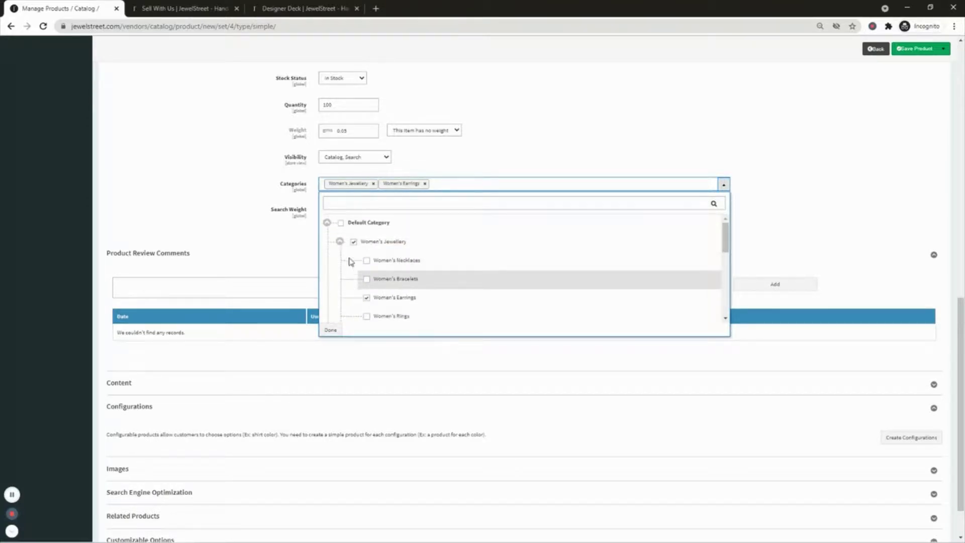
click(341, 242)
click(340, 243)
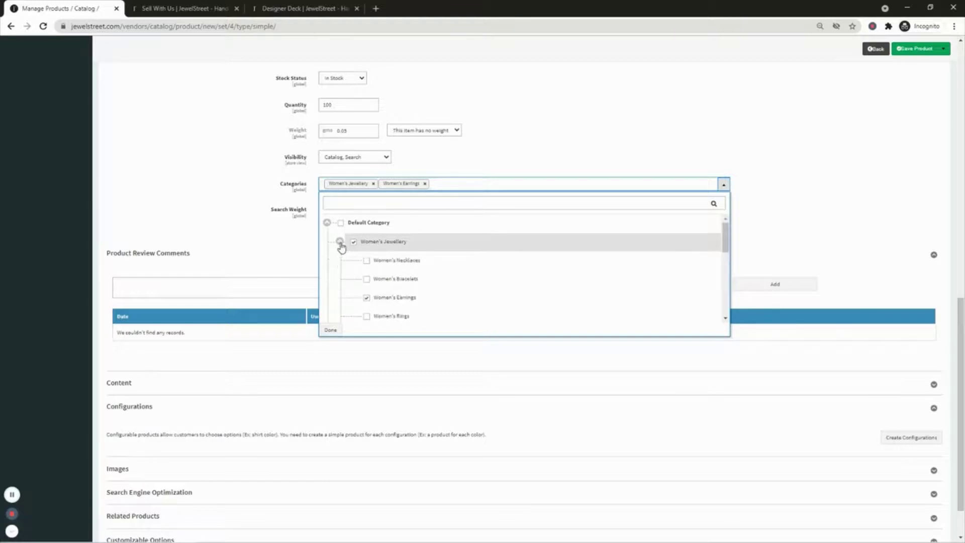
scroll(437, 287, down, 2)
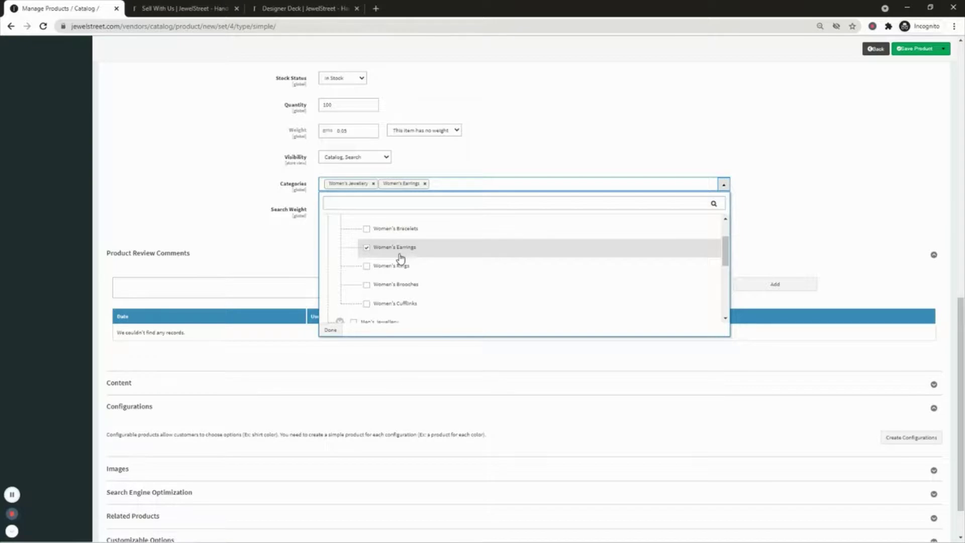
click(331, 331)
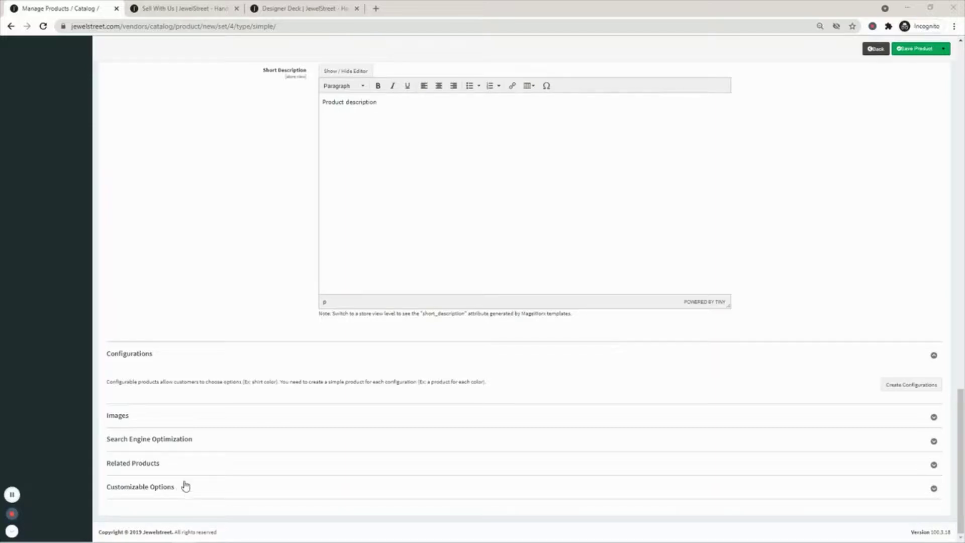
Step: Start creating product configurations based on the Finish attribute, including the Beaded and Brushed values
click(912, 386)
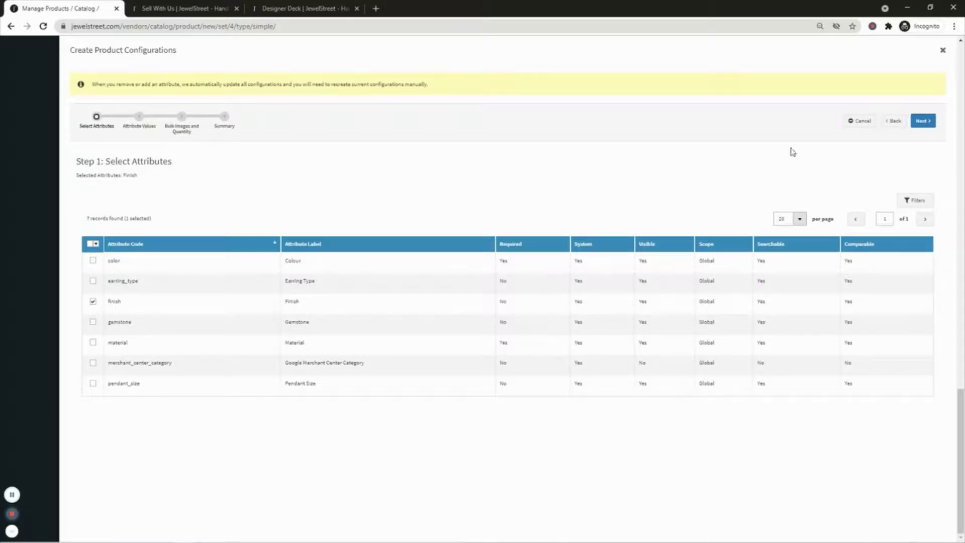
click(928, 124)
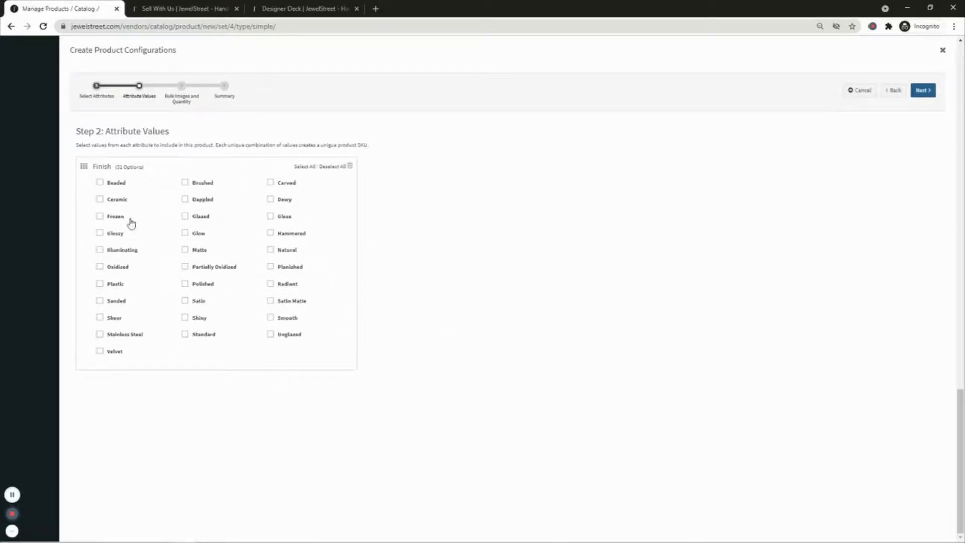
click(122, 189)
click(200, 188)
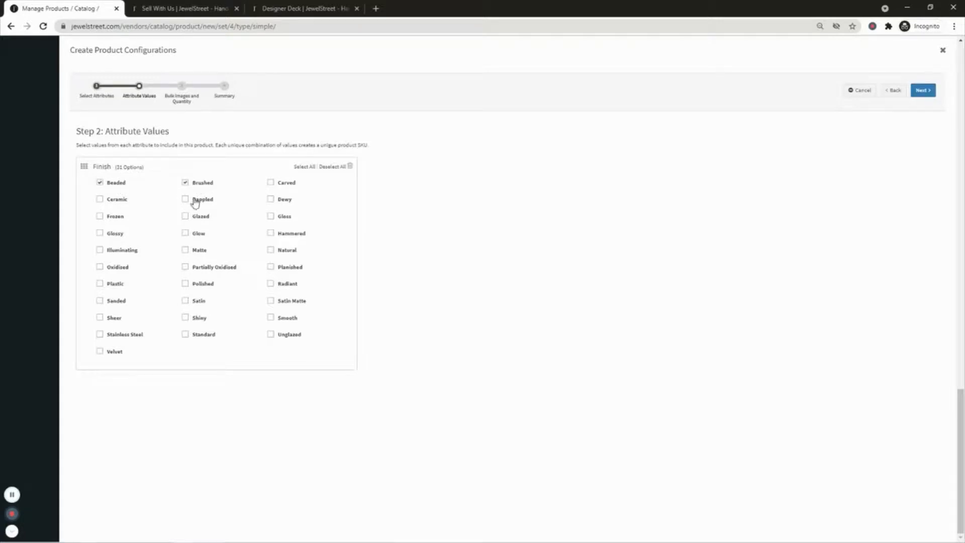
click(925, 93)
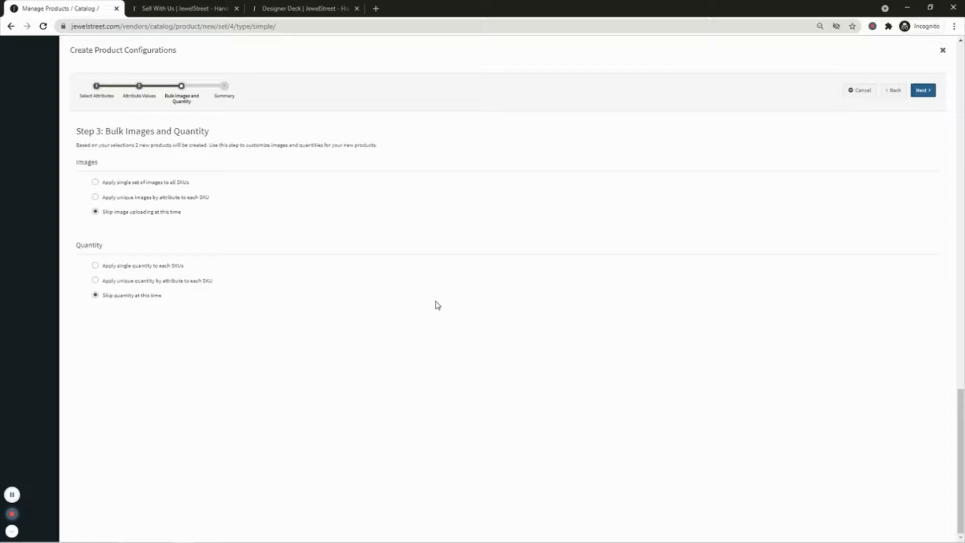
Step: Try applying unique images by the Finish attribute to each SKU, and return to skipping image uploading
click(121, 198)
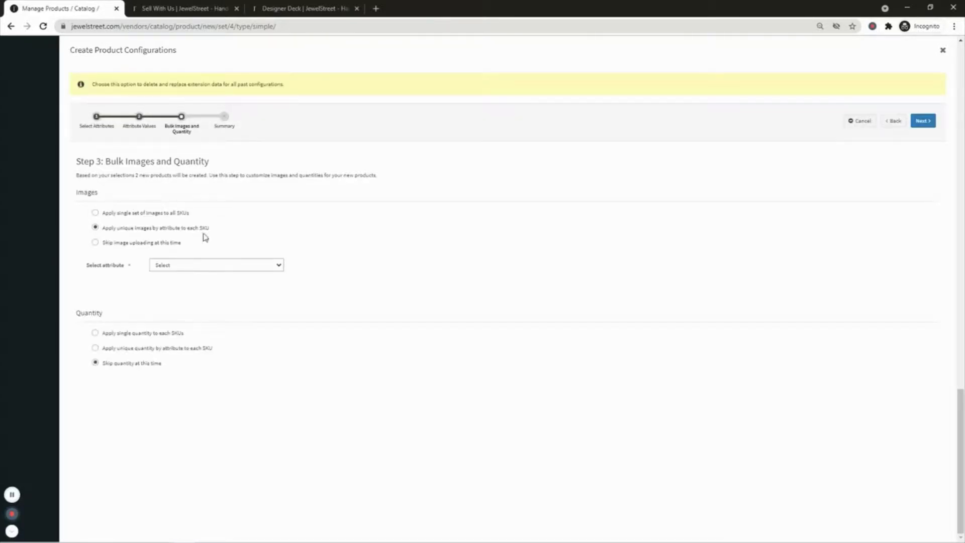
click(172, 270)
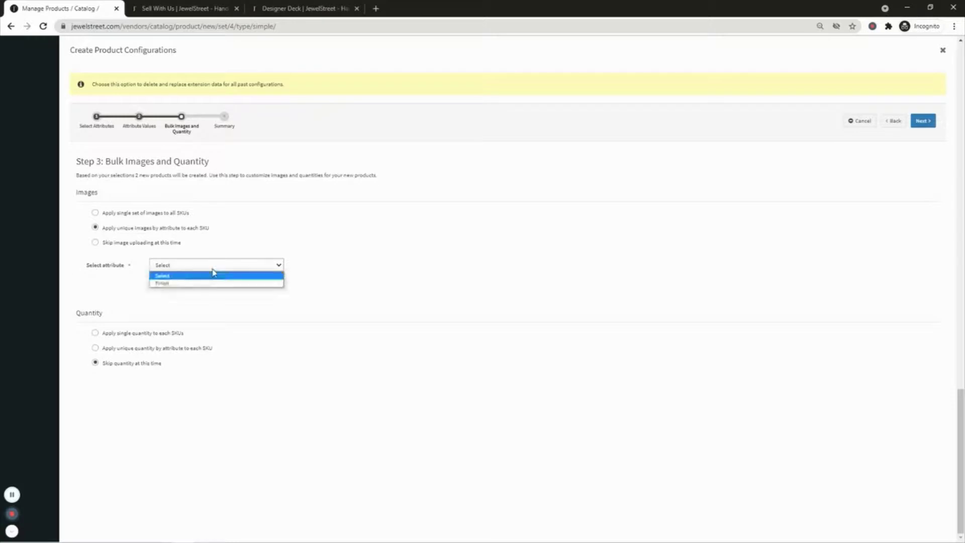
click(170, 284)
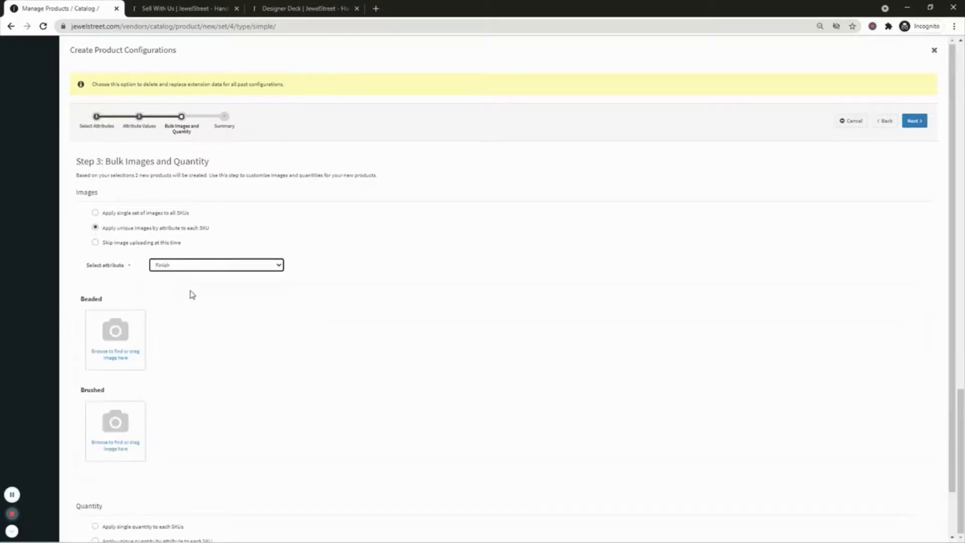
scroll(438, 300, down, 1)
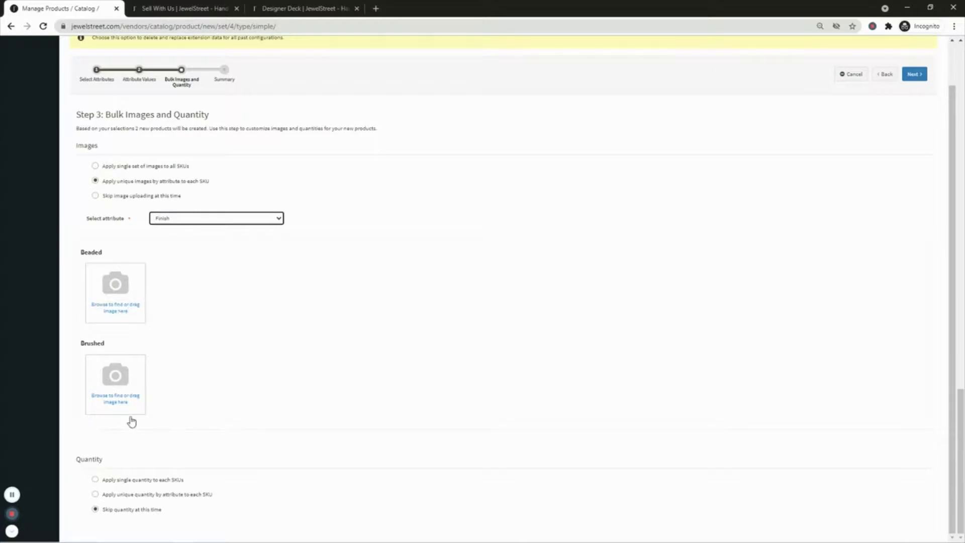
click(143, 195)
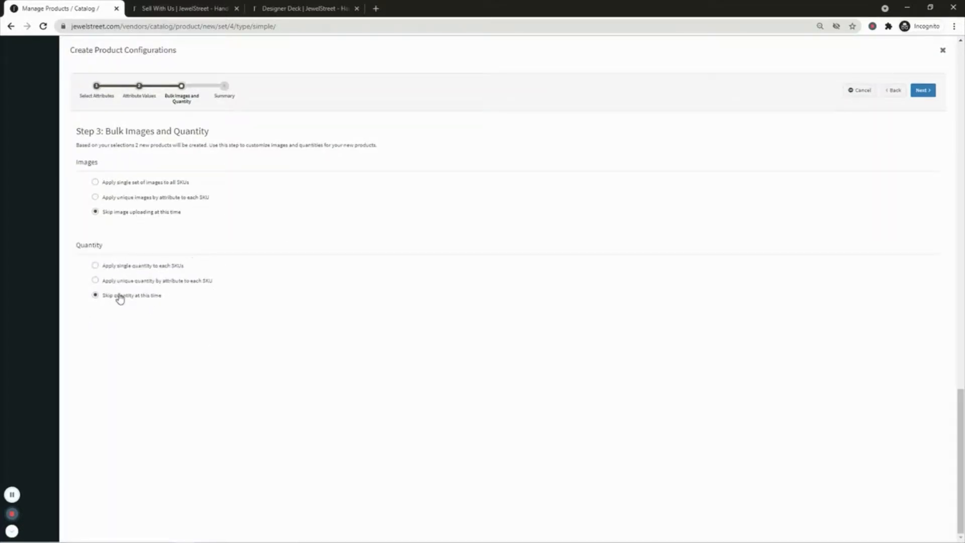
Step: Try applying a unique quantity by the Finish attribute to each SKU, and return to skipping quantity
click(149, 281)
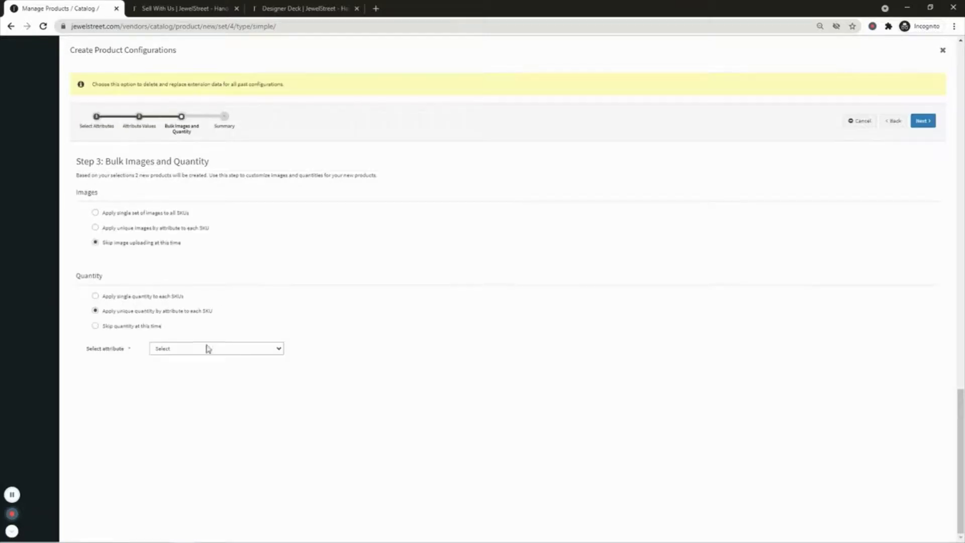
click(190, 354)
click(176, 367)
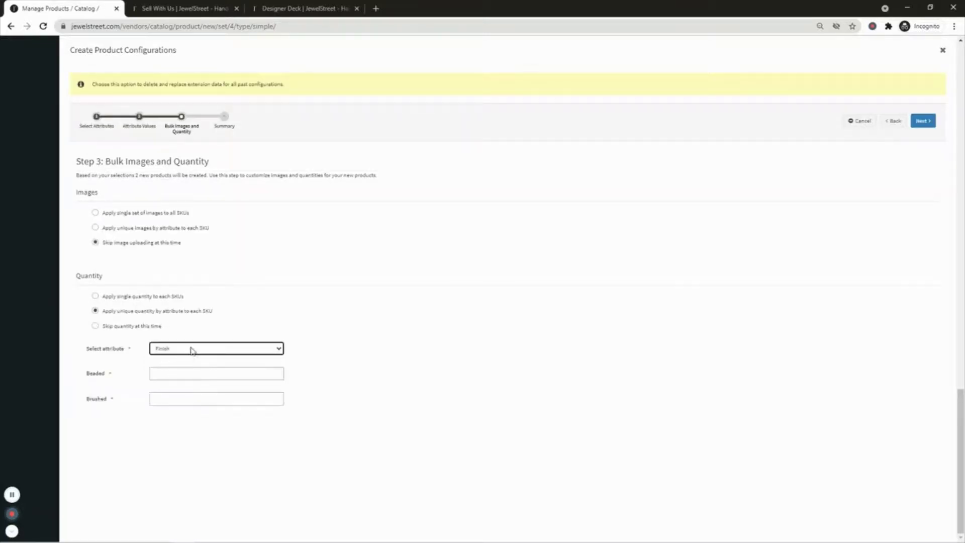
click(136, 327)
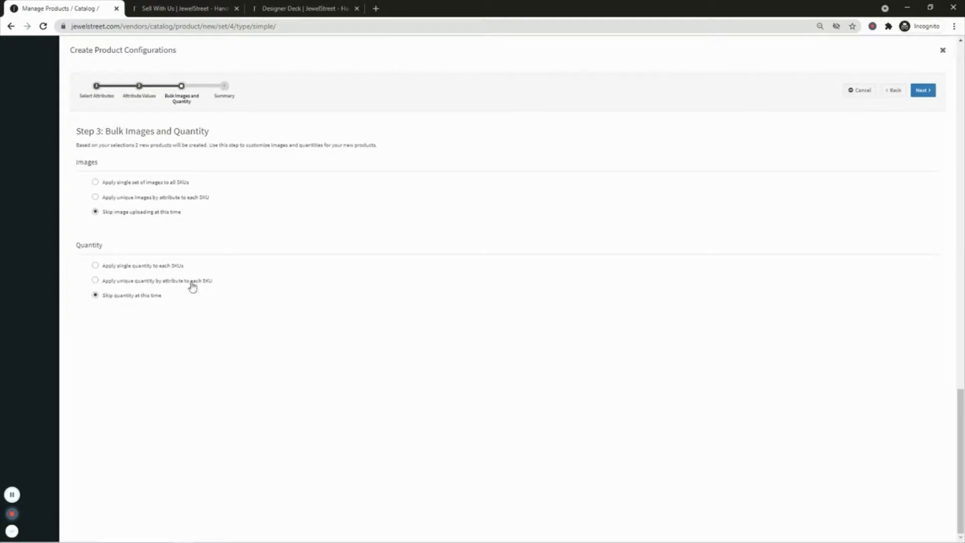
Step: Apply a single quantity of 100 to each SKU and generate the Beaded and Brushed variation products
click(136, 268)
click(197, 349)
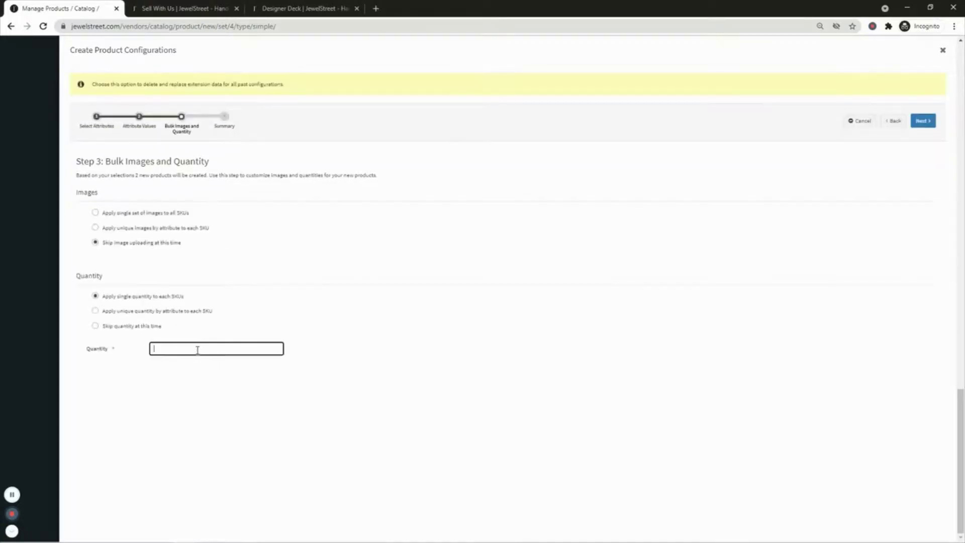
text(100)
click(395, 374)
click(925, 122)
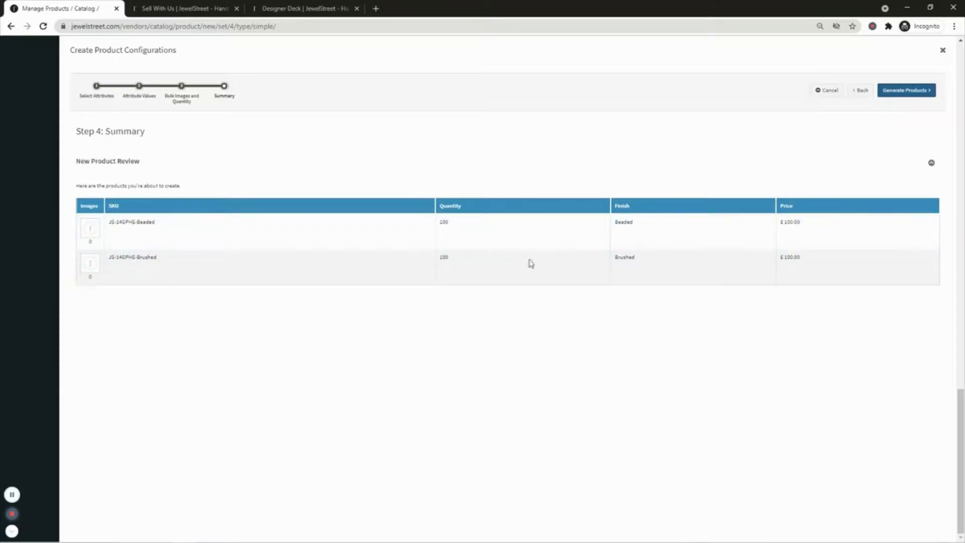
click(905, 91)
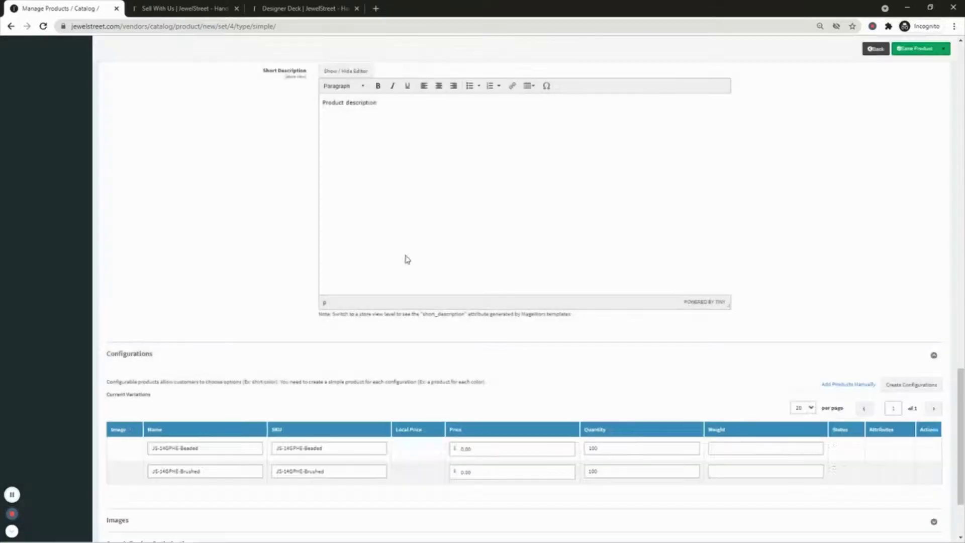
Step: Examine the name and SKU fields of the Beaded and Brushed variations in the configurations table
scroll(177, 245, down, 2)
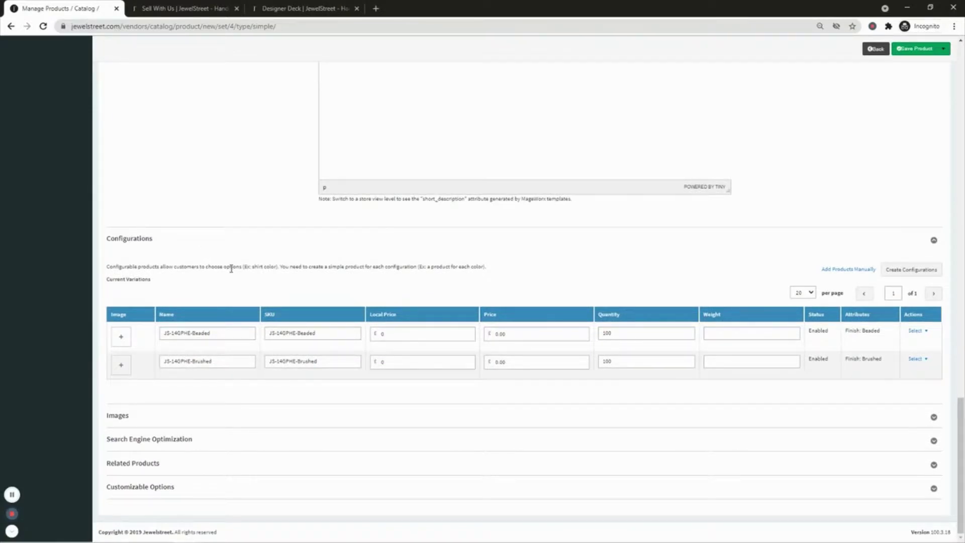
click(237, 334)
click(235, 362)
click(227, 335)
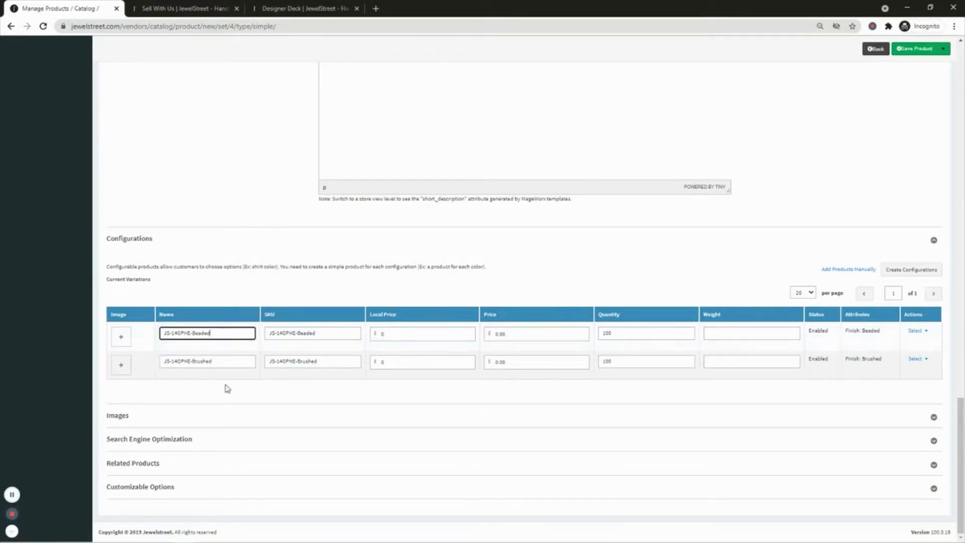
click(240, 362)
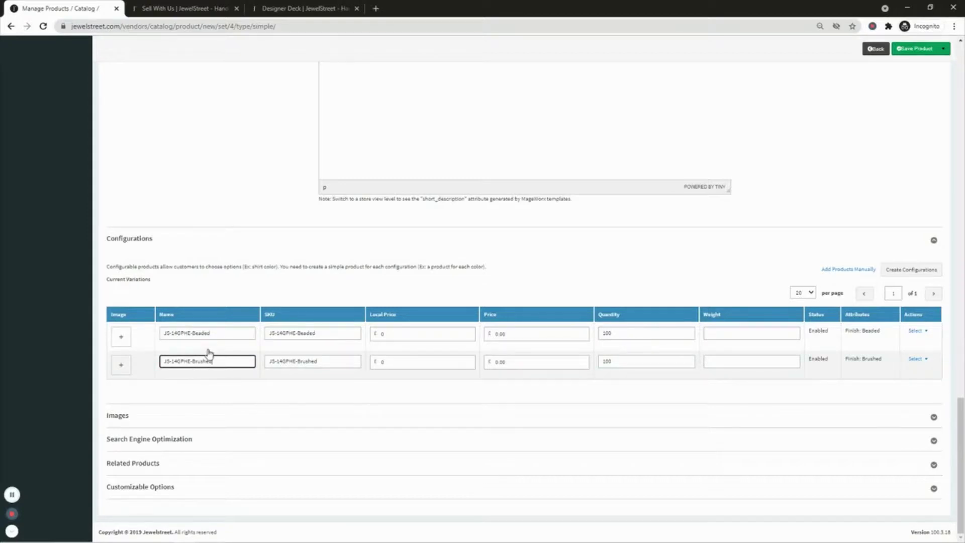
double_click(201, 334)
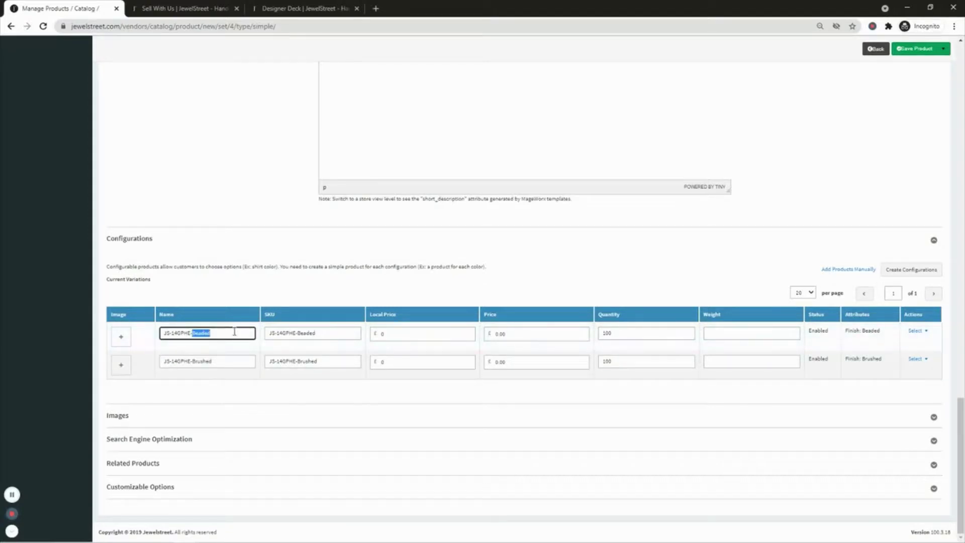
click(234, 331)
click(329, 332)
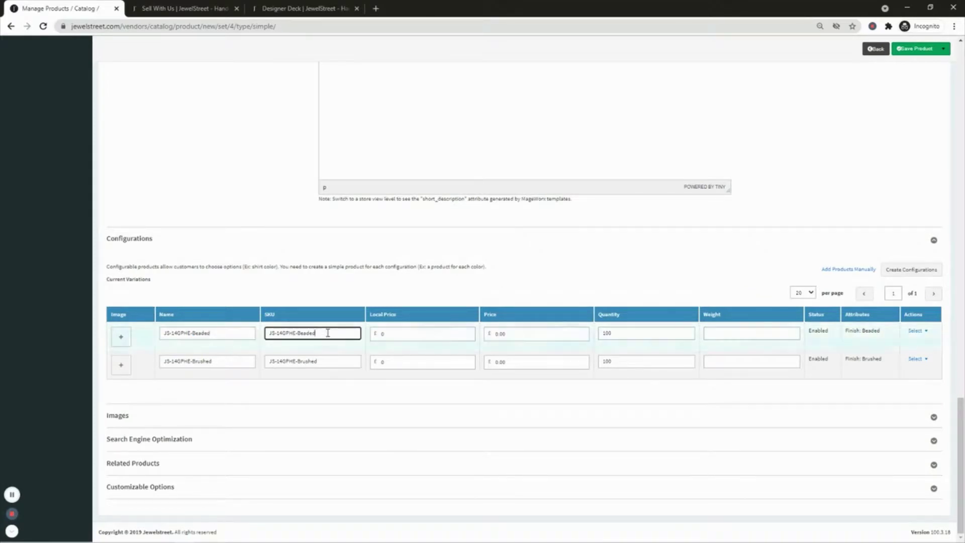
double_click(329, 333)
double_click(333, 362)
click(335, 334)
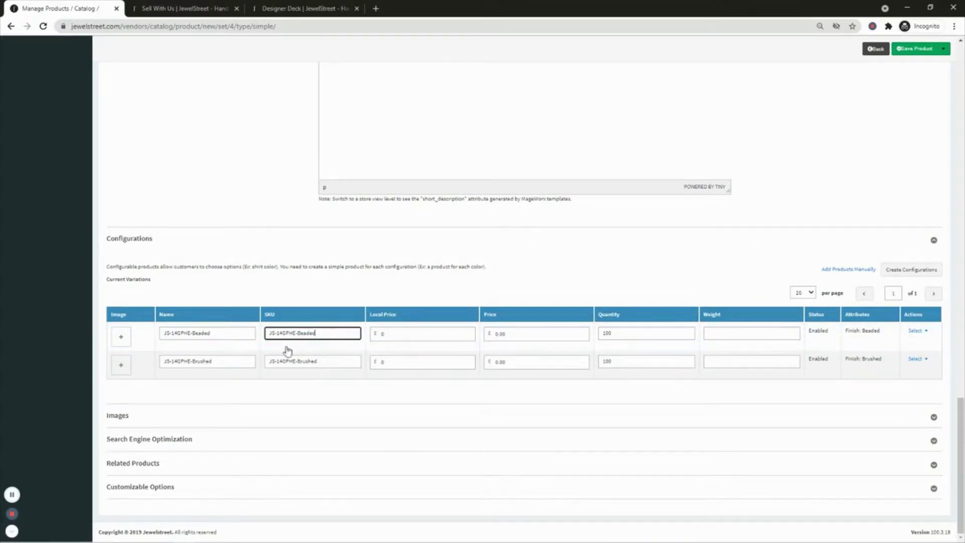
Step: Set the local price of both the Beaded and Brushed variations to 100, and check their quantities
click(403, 339)
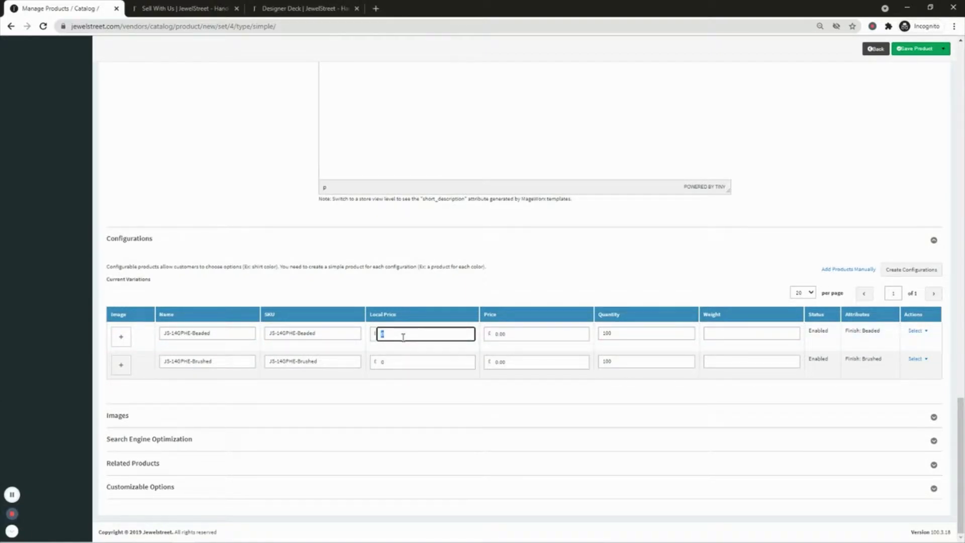
double_click(413, 362)
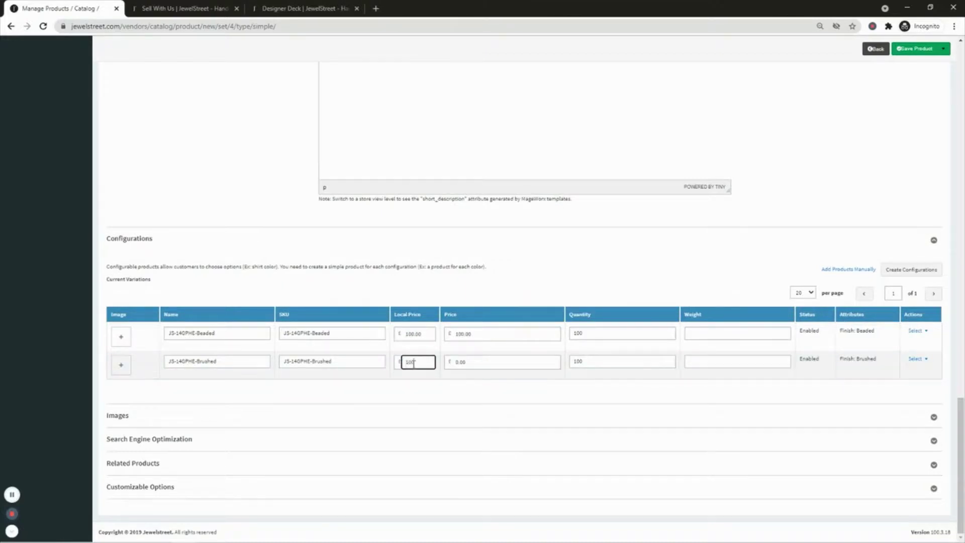
click(515, 333)
double_click(604, 333)
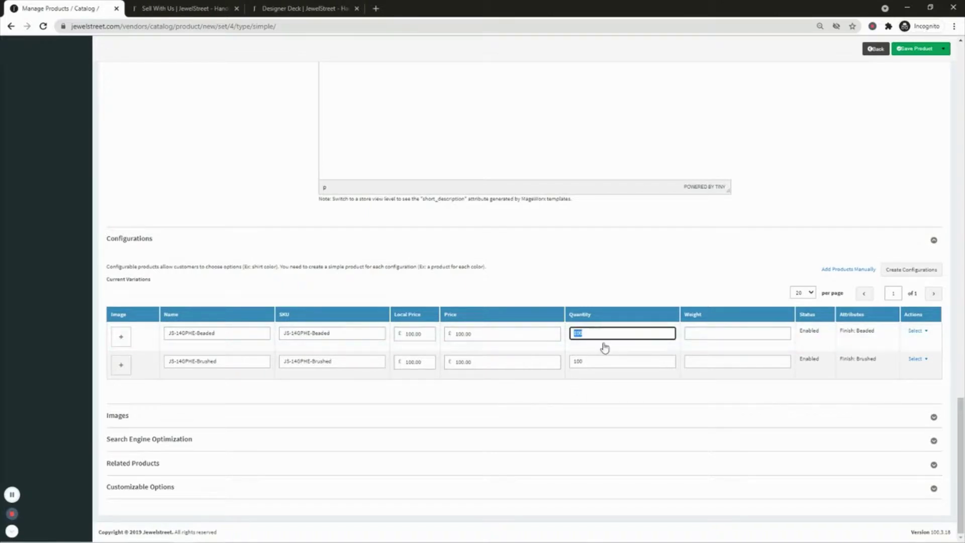
double_click(600, 360)
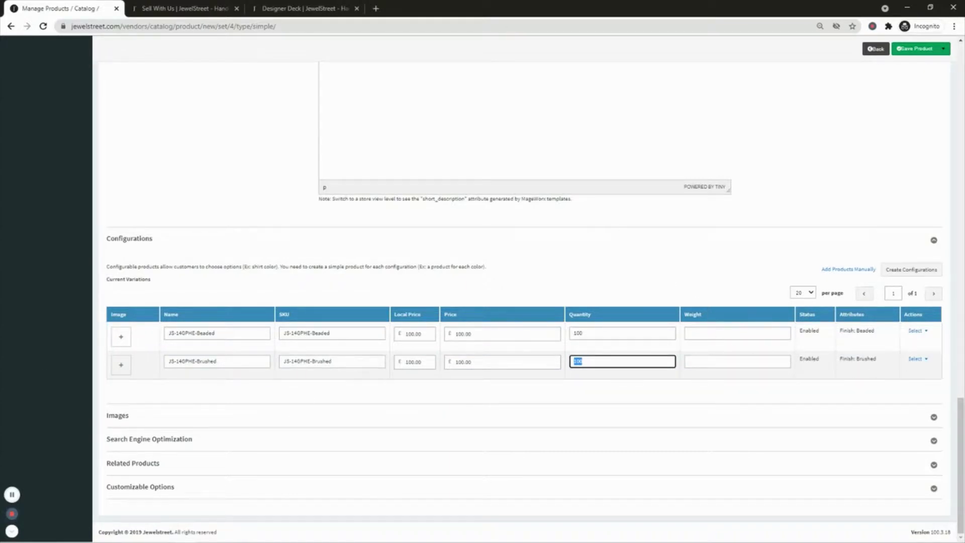
click(600, 332)
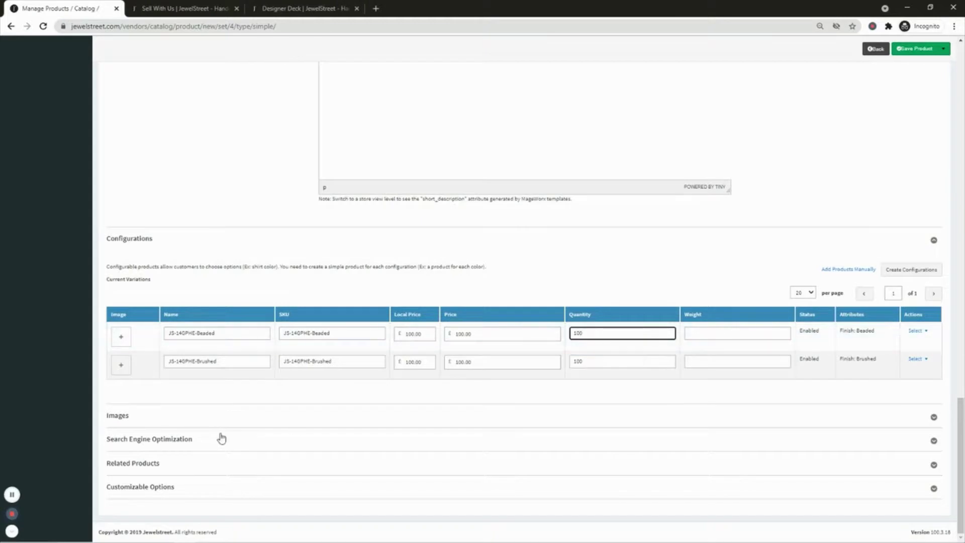
Step: Upload the JewelStreet logo picture as the product's image in the Images section
click(197, 426)
scroll(262, 352, down, 2)
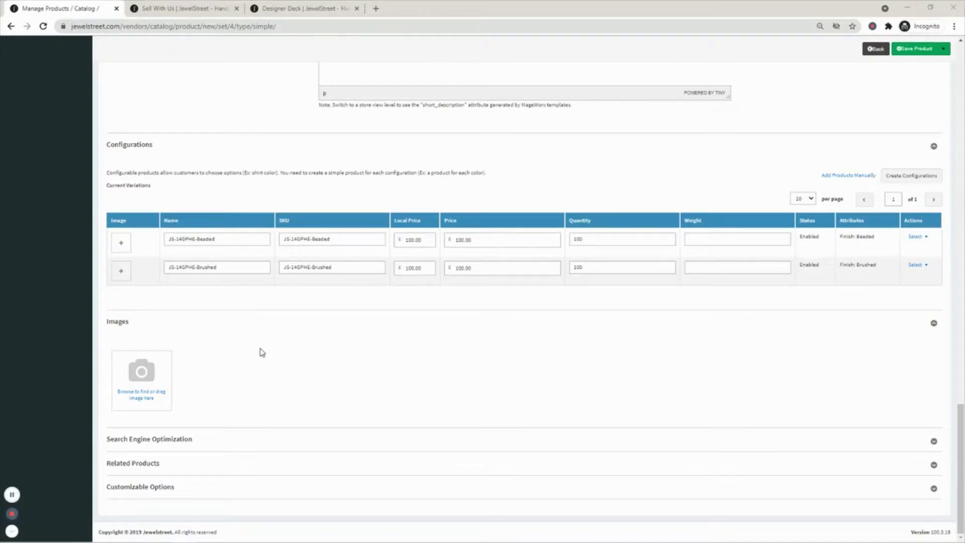
click(143, 393)
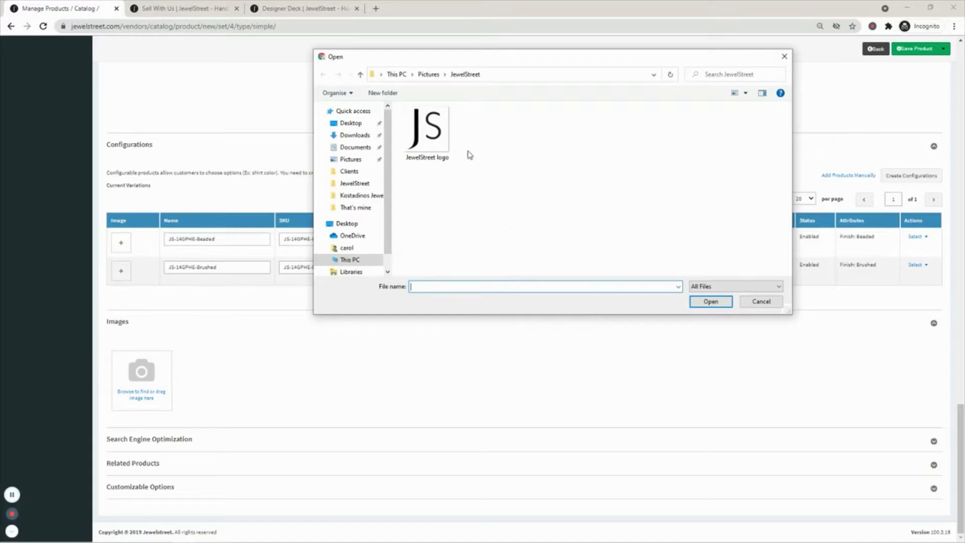
double_click(427, 141)
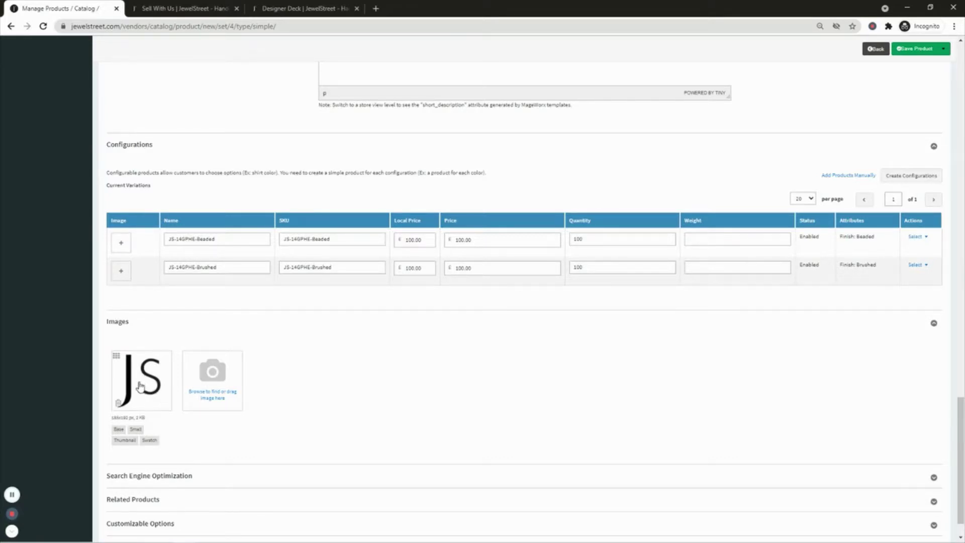
Step: Inspect the uploaded image's details and role settings, including the Base role, and return to the product form
drag(144, 386, 145, 397)
click(135, 377)
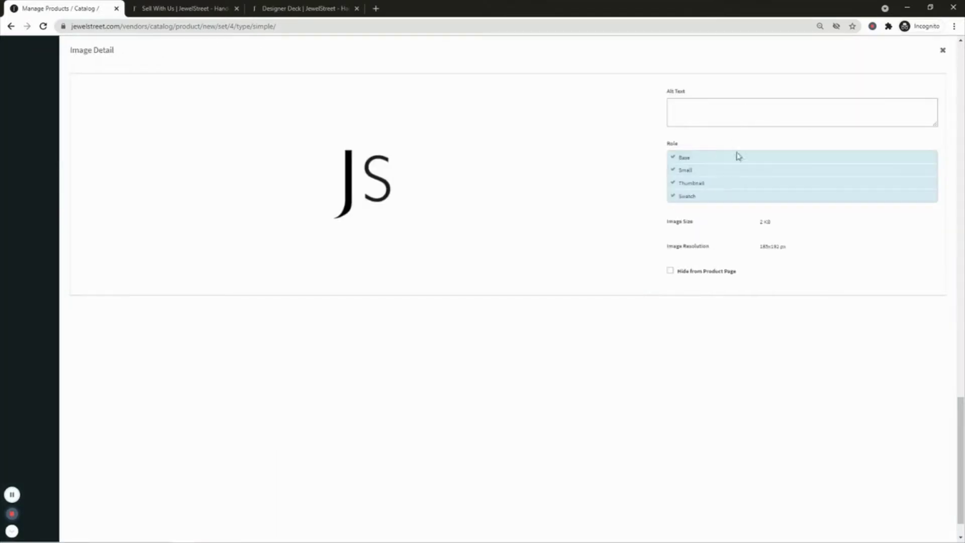
click(944, 51)
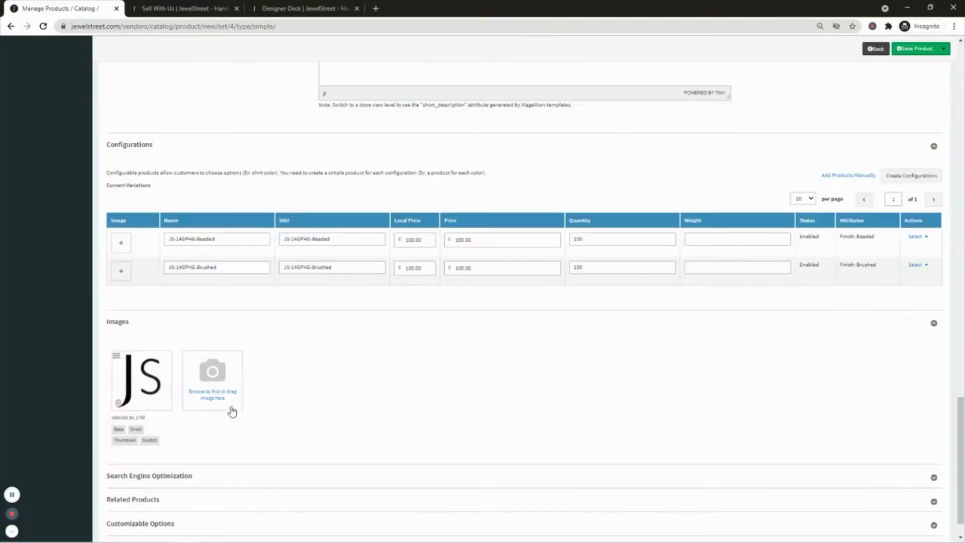
click(139, 378)
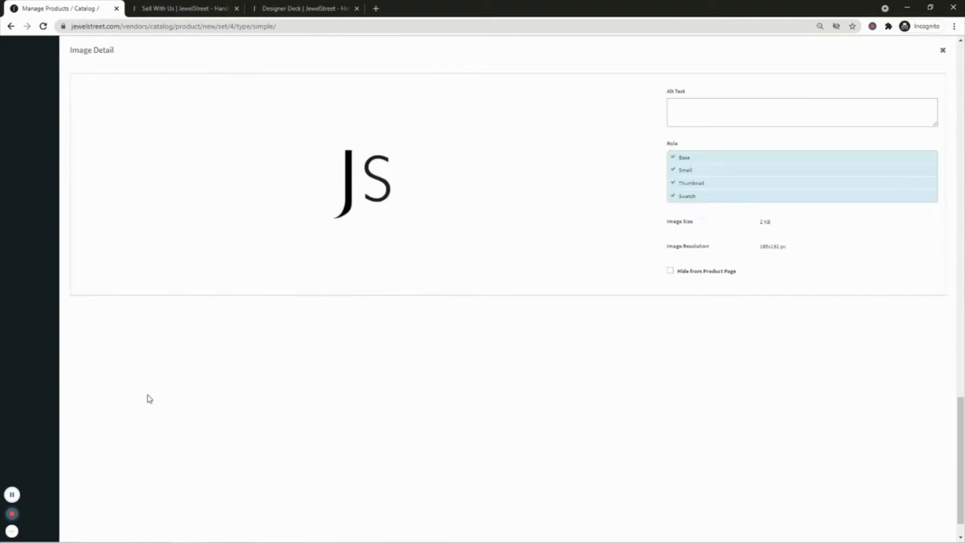
click(684, 159)
click(705, 157)
click(943, 50)
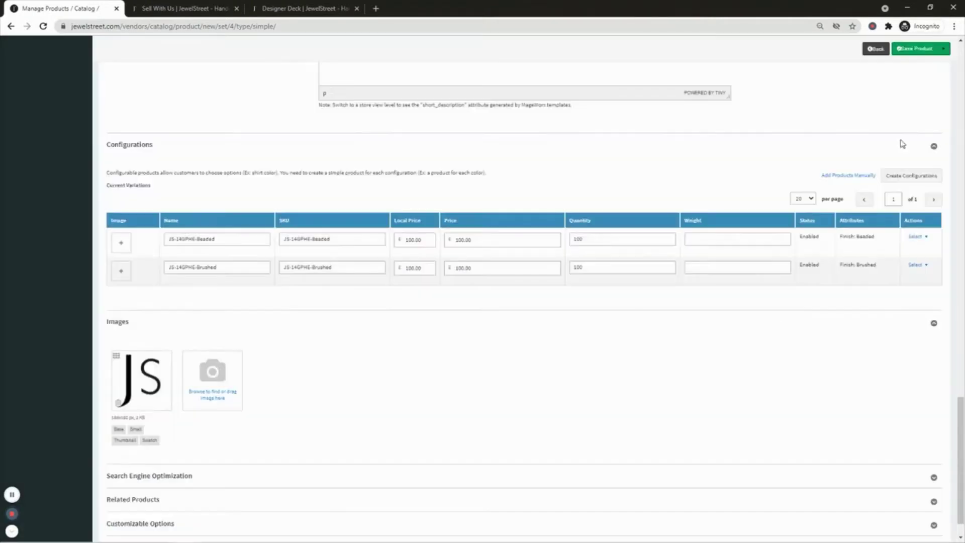
Step: Add a new customizable option to the product and title it Engraving
scroll(353, 344, down, 2)
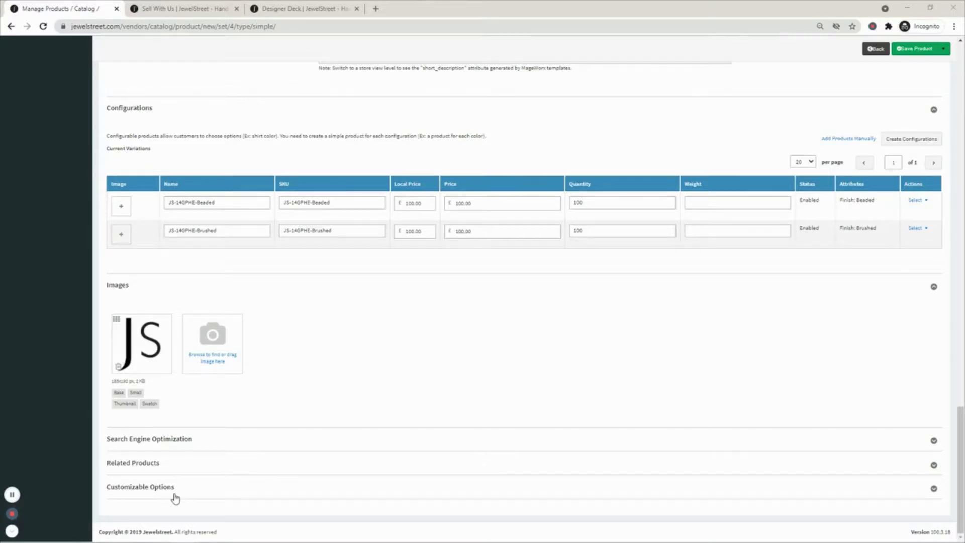
click(197, 495)
scroll(260, 412, down, 2)
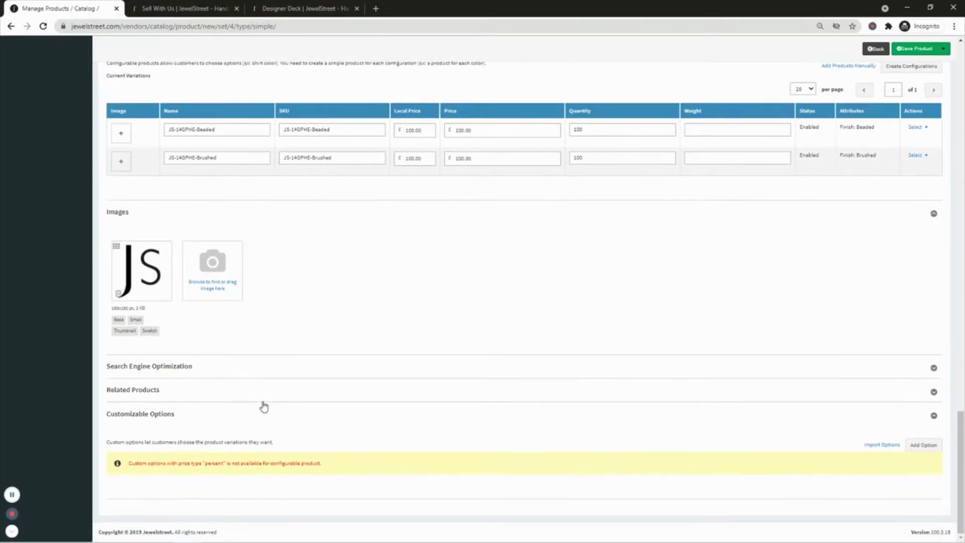
click(923, 445)
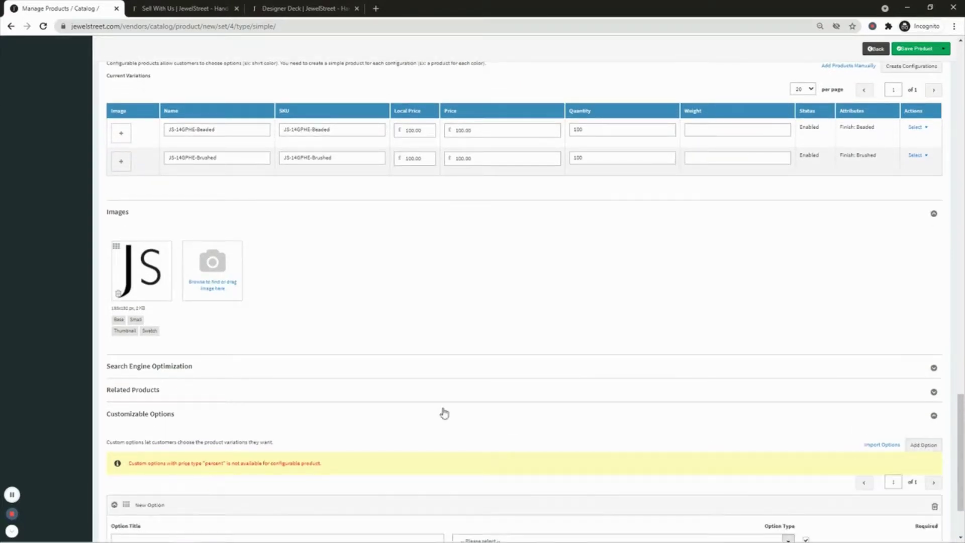
scroll(444, 413, down, 2)
click(366, 444)
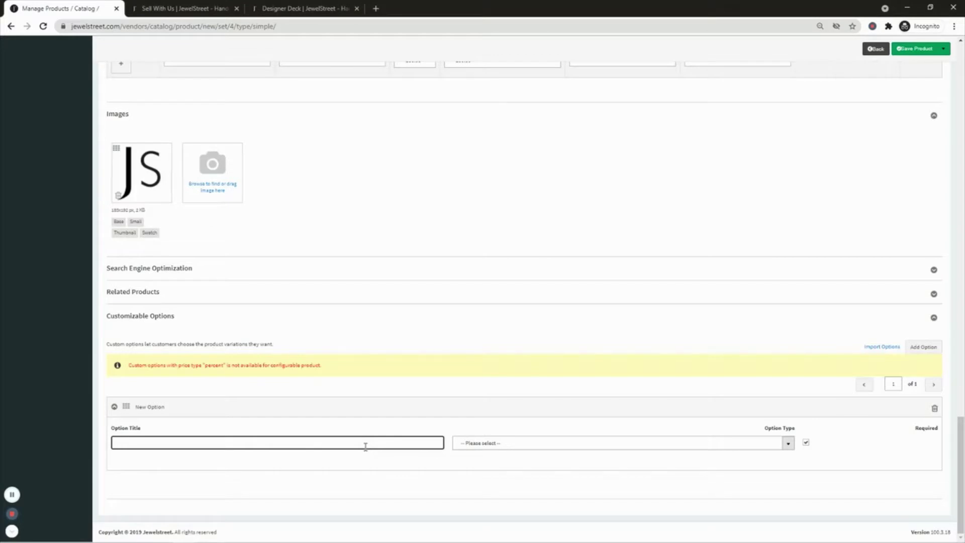
text(Engraving)
click(12, 497)
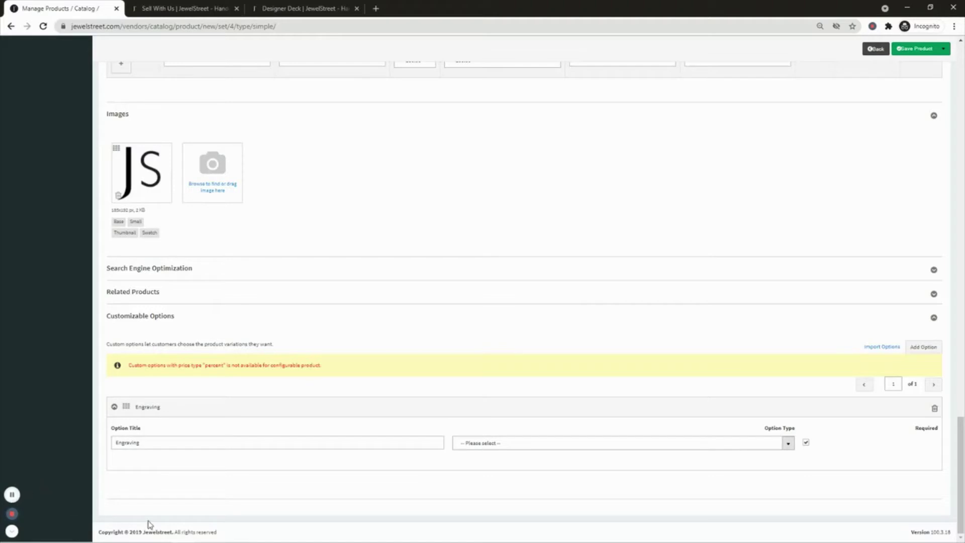
click(153, 443)
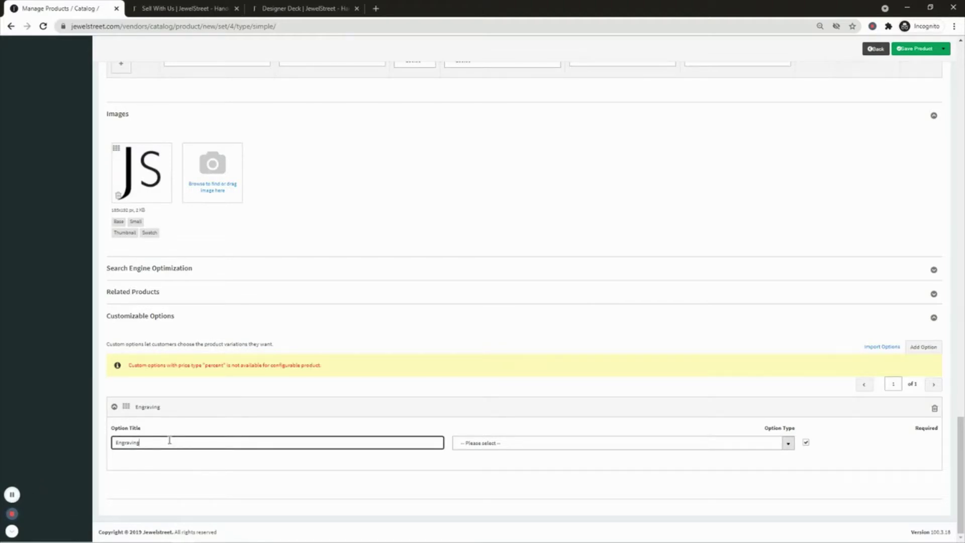
Step: Set the Engraving option's type to a text Field and make the option not required
click(492, 441)
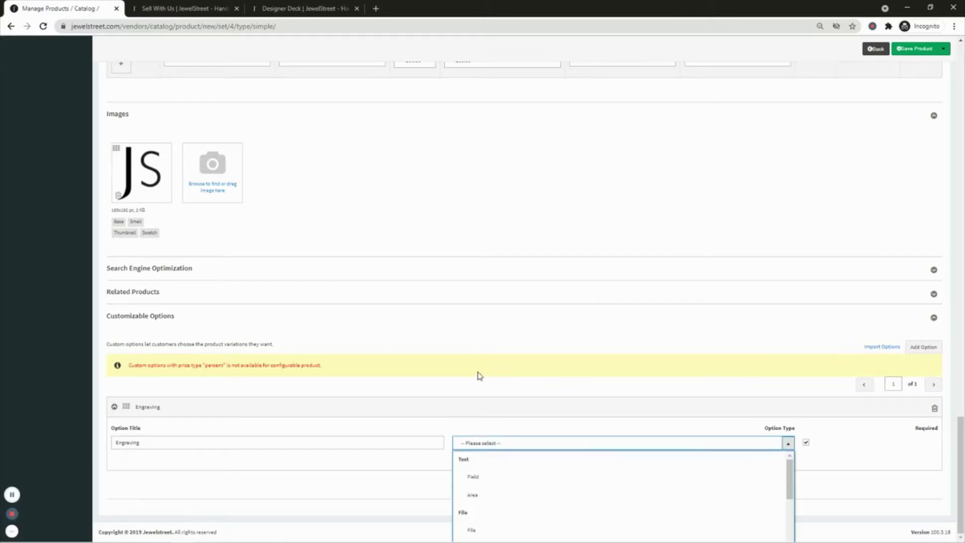
scroll(520, 478, down, 1)
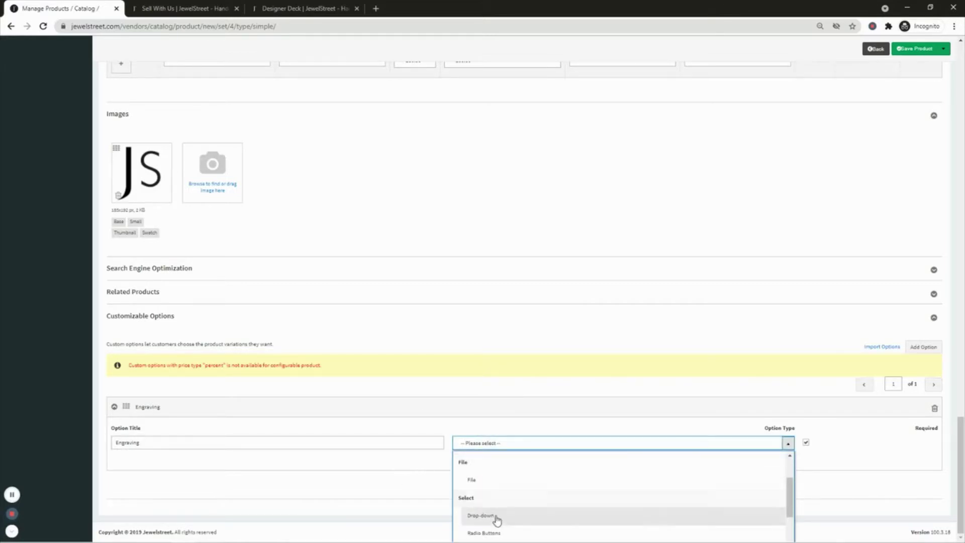
scroll(500, 510, up, 1)
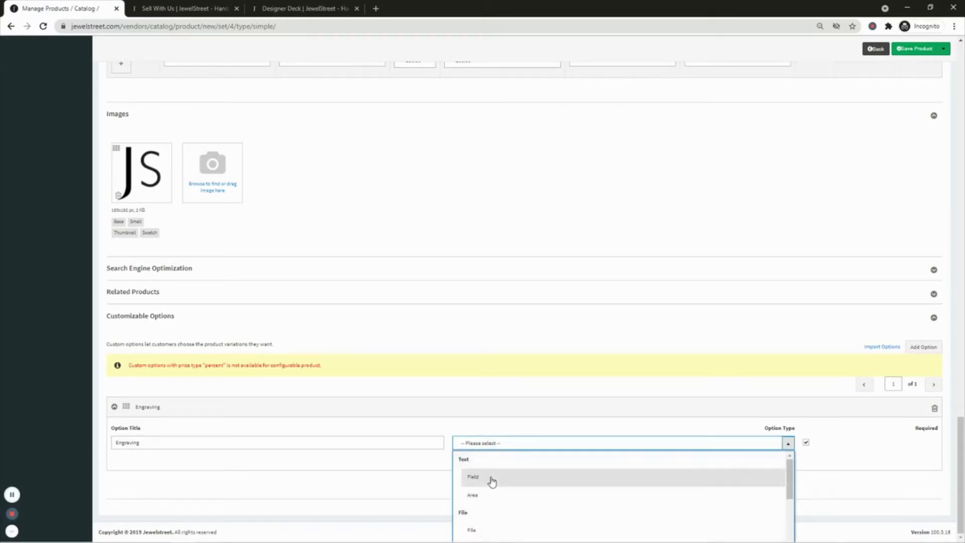
click(492, 480)
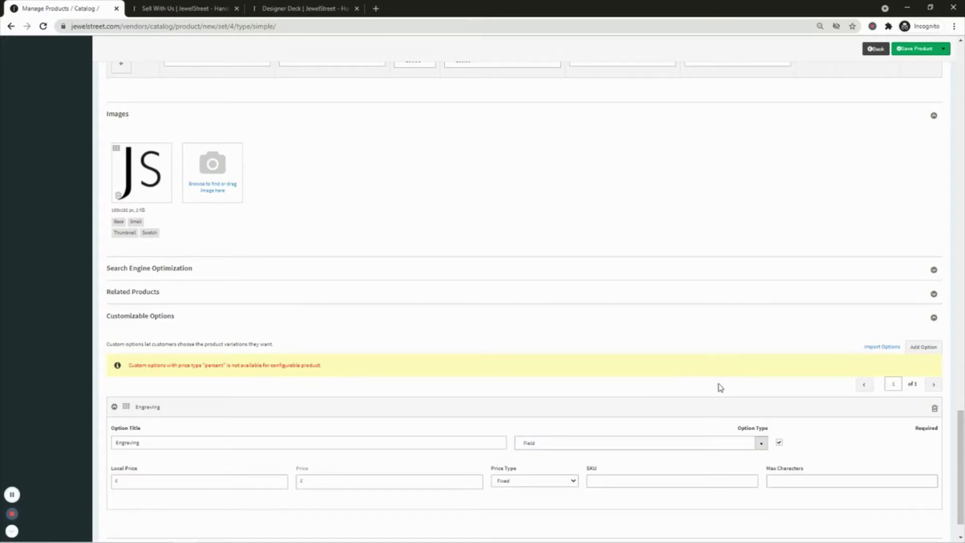
click(779, 443)
Step: Set the Engraving option's local price to 5 and go to its maximum character limit
click(161, 482)
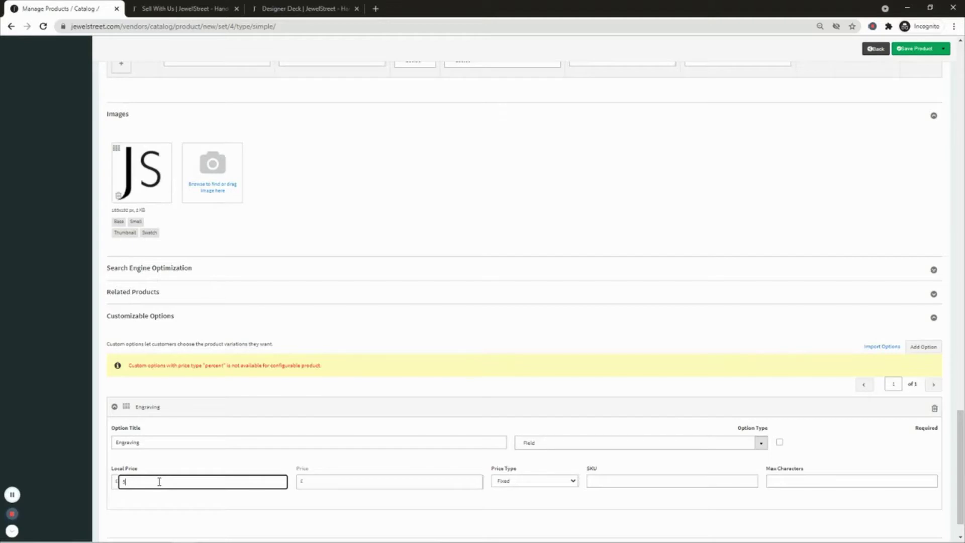
click(176, 463)
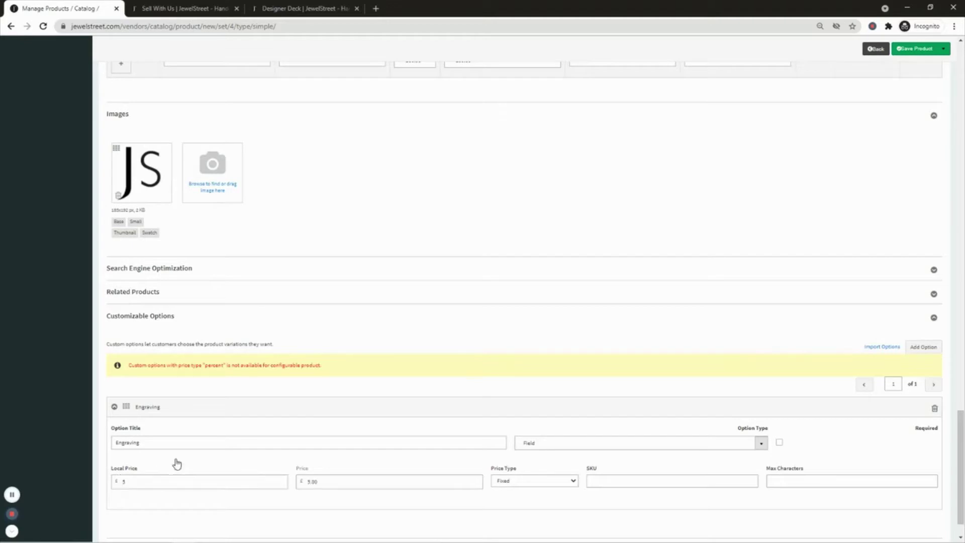
click(235, 485)
click(336, 478)
click(813, 481)
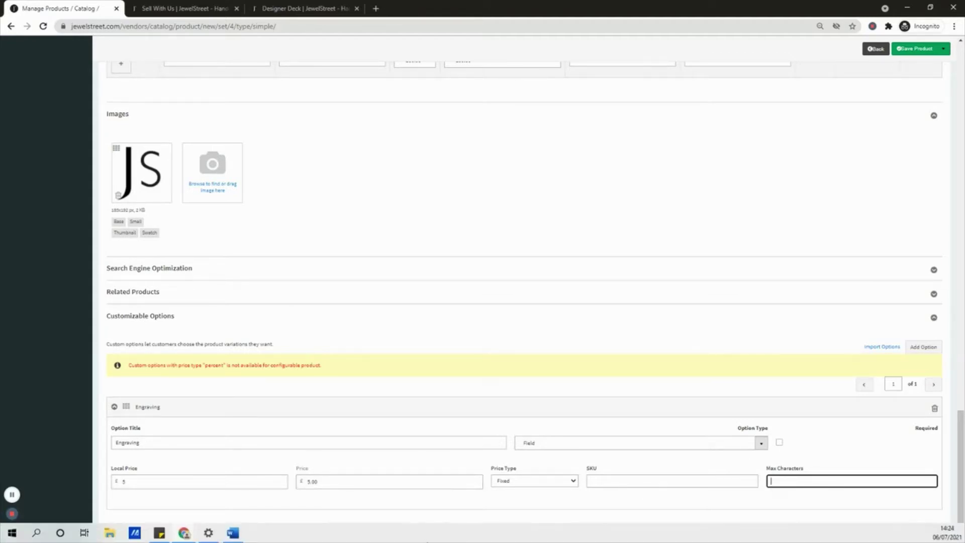
Step: Retitle the Engraving option as Style and change its option type to Drop-down
scroll(296, 368, down, 1)
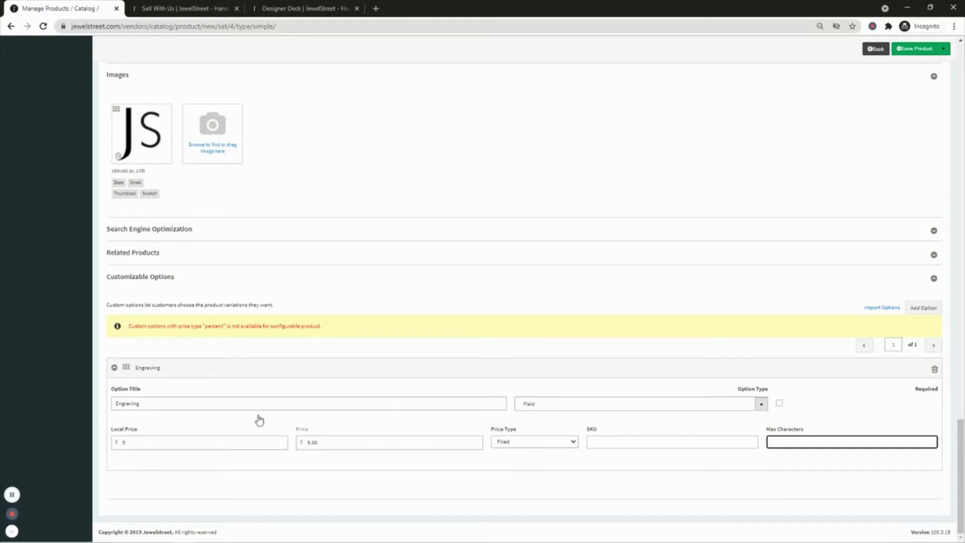
double_click(187, 407)
text(St)
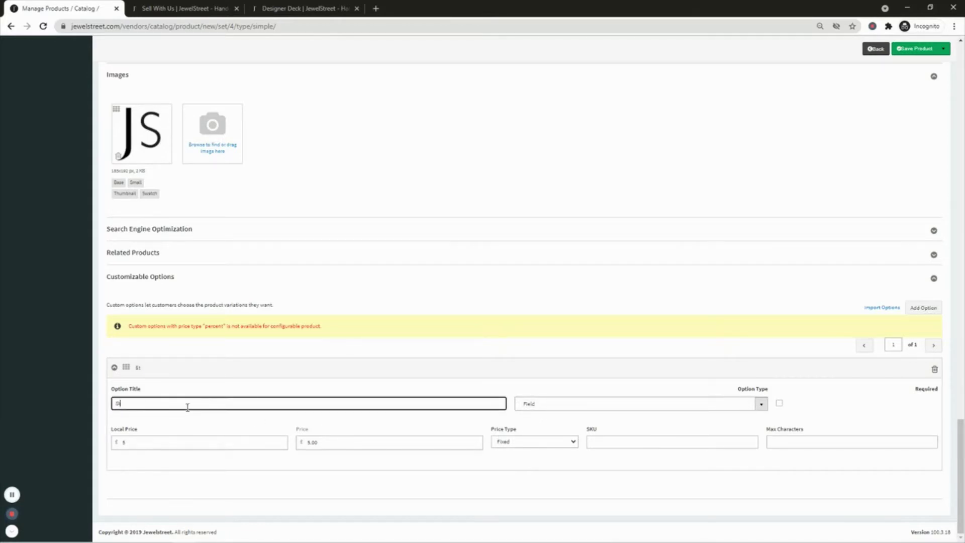
text(yle)
click(677, 406)
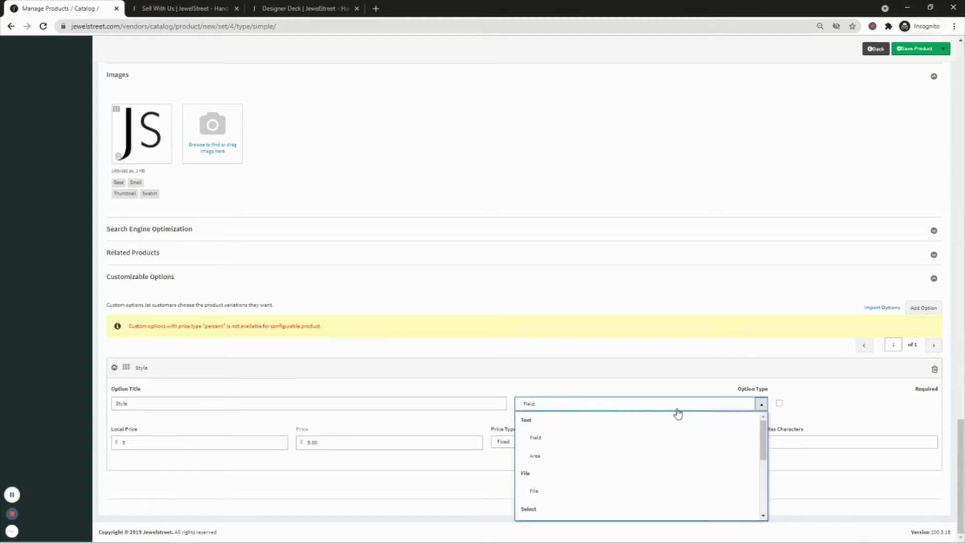
scroll(681, 448, down, 3)
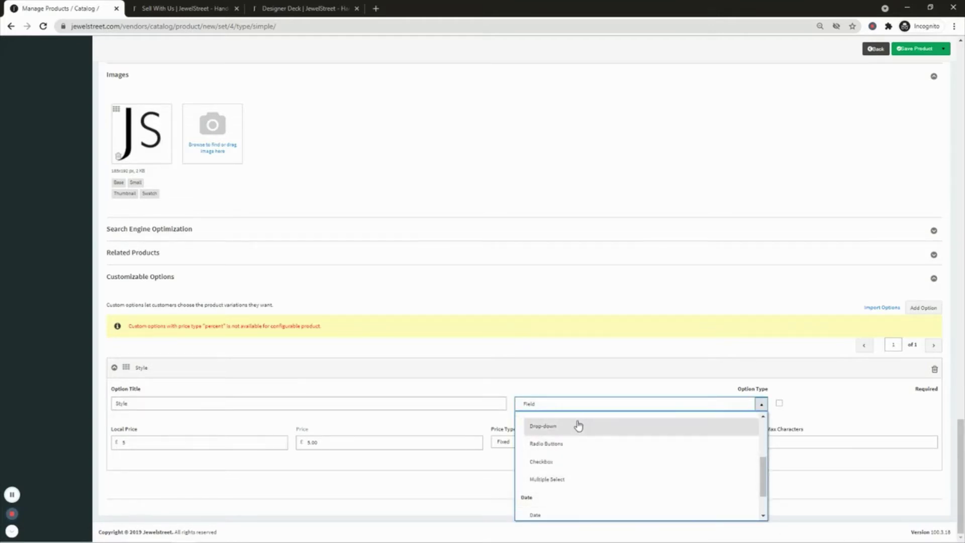
click(579, 426)
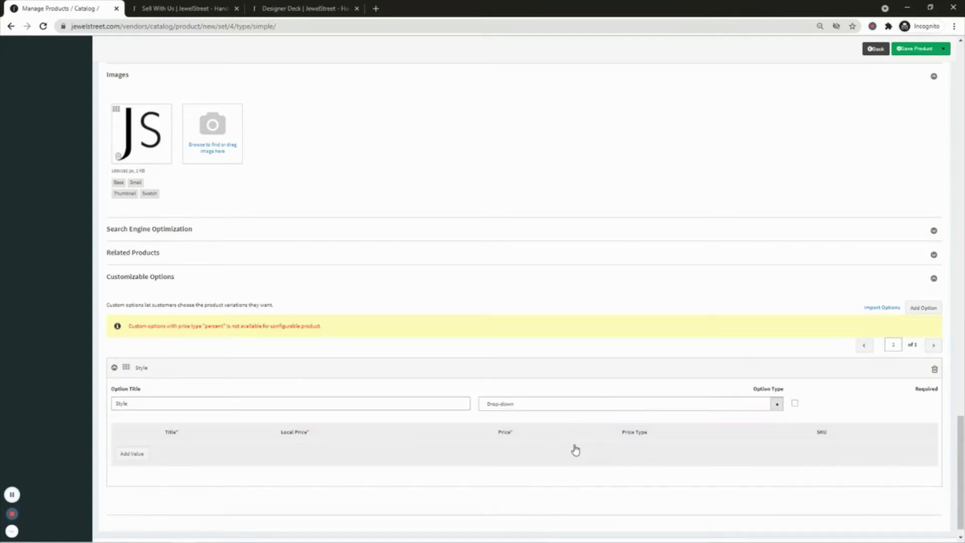
Step: Add two values to the Style drop-down option, titled Clip and Point
click(136, 458)
scroll(194, 447, down, 1)
click(132, 438)
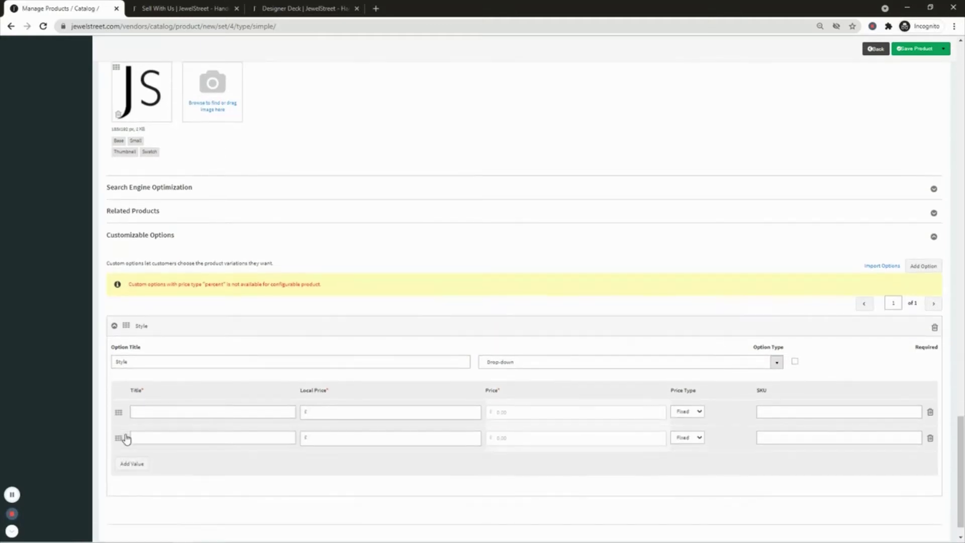
click(189, 412)
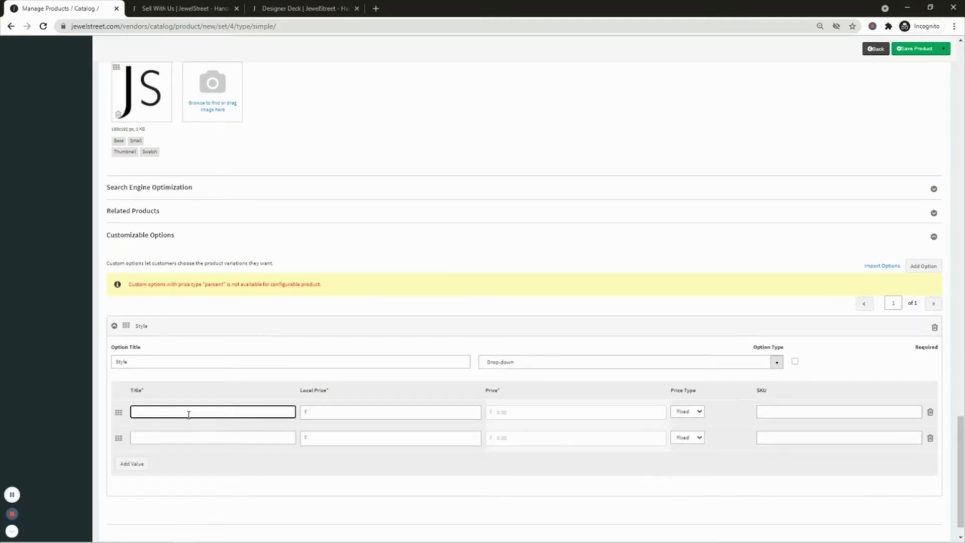
text(Clip)
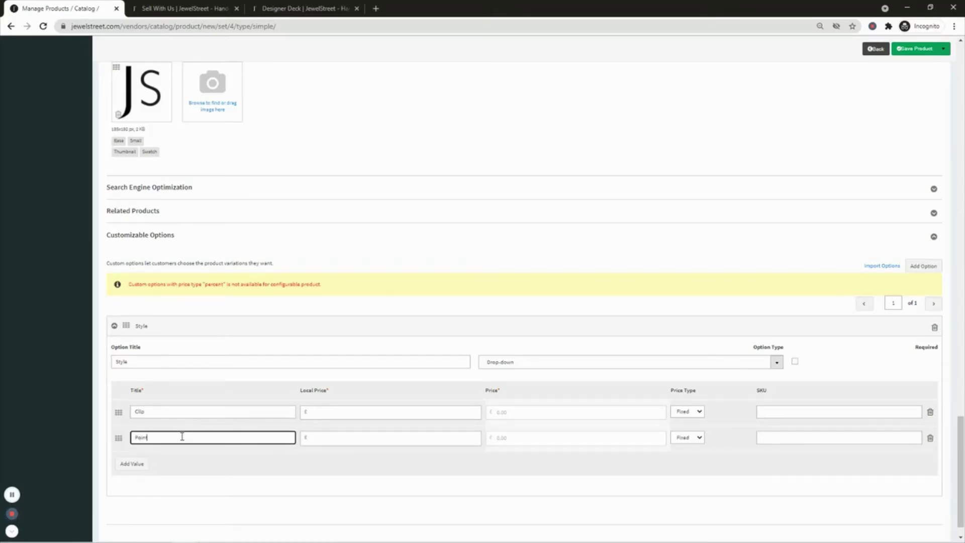
Step: Set the local price of both the Clip and Point values of the Style option to 0
click(335, 418)
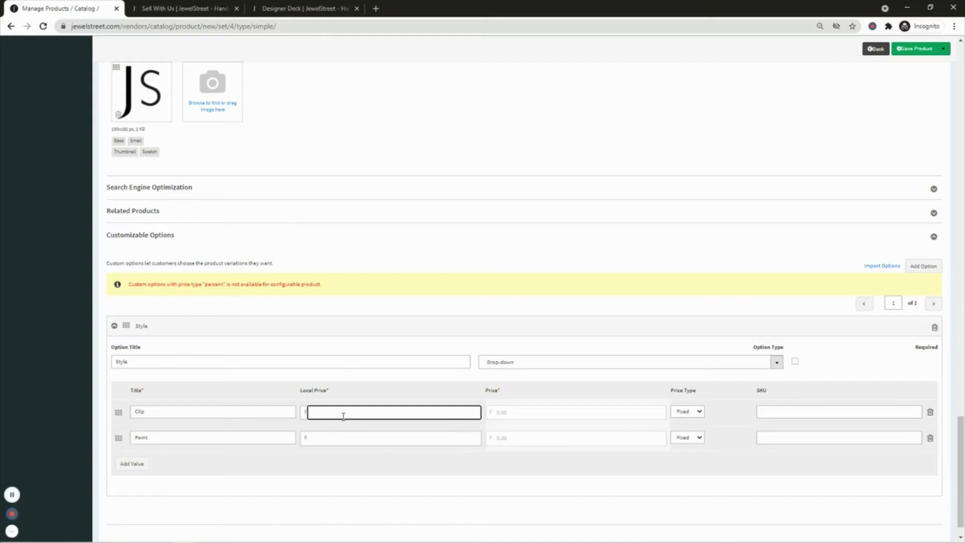
click(359, 438)
click(341, 412)
text(0)
click(338, 438)
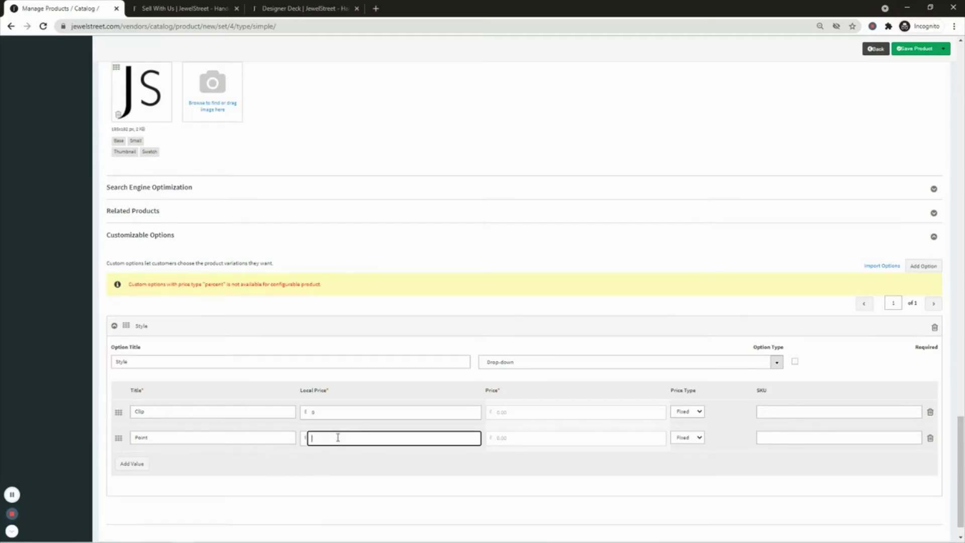
text(0)
click(353, 485)
Step: Check the Beaded variation's local price and the main product's local price against the Style option's prices
scroll(354, 485, up, 10)
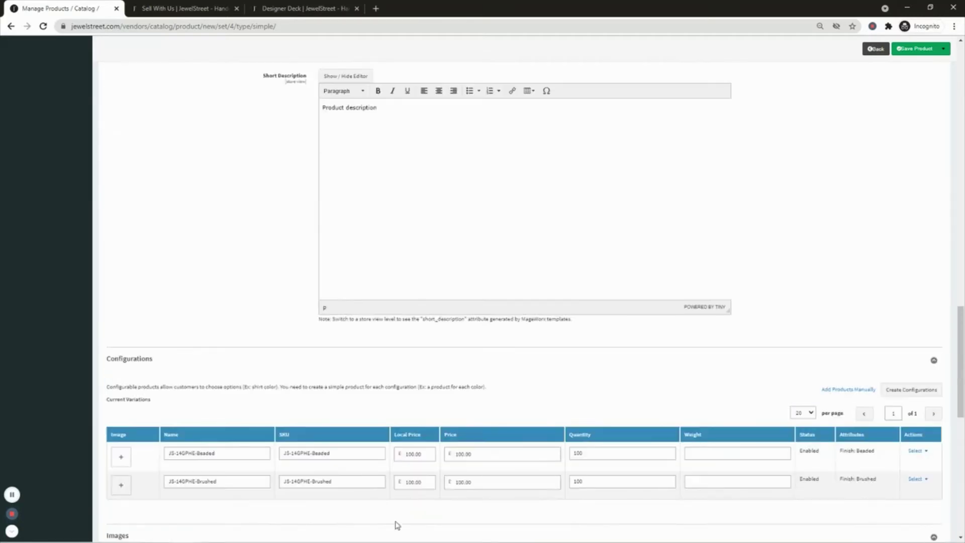
click(426, 454)
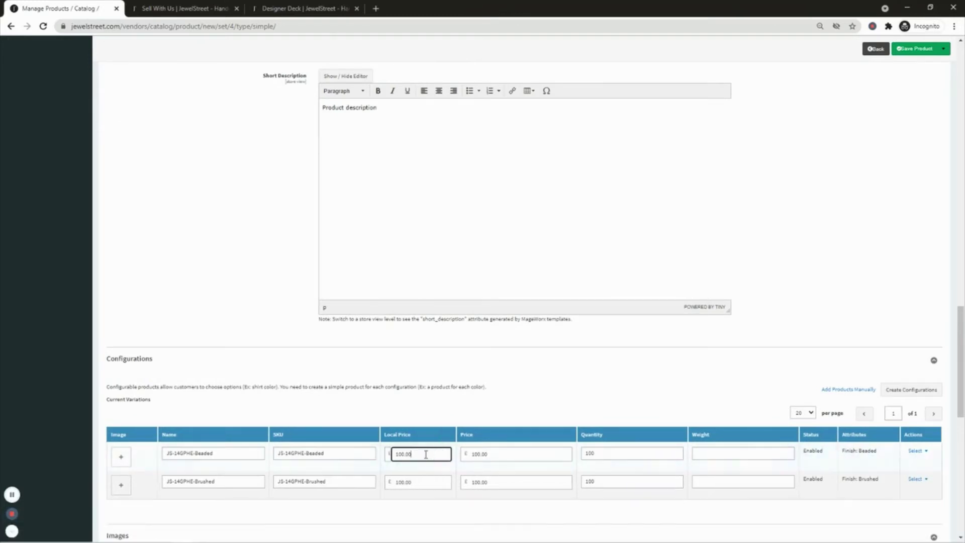
double_click(426, 454)
scroll(397, 415, up, 15)
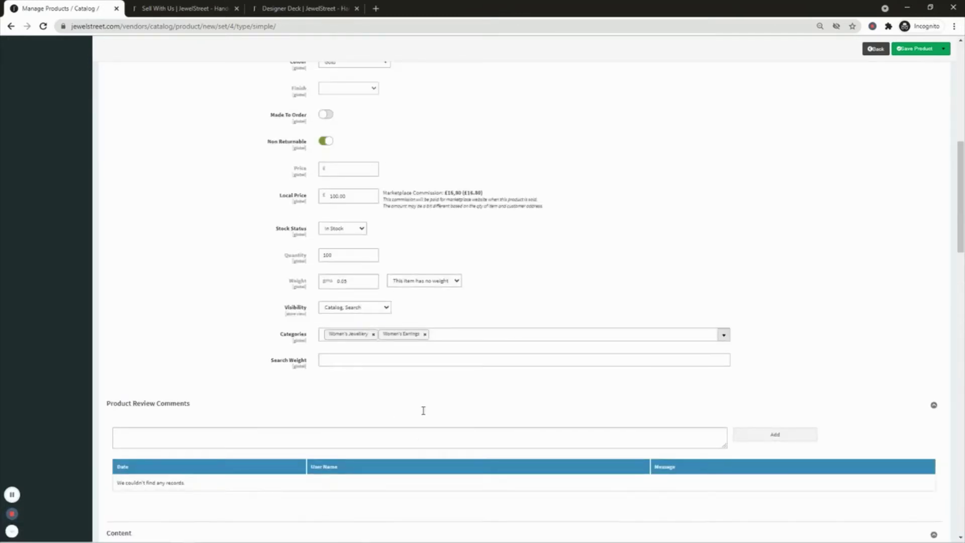
double_click(351, 196)
click(522, 217)
scroll(524, 219, down, 15)
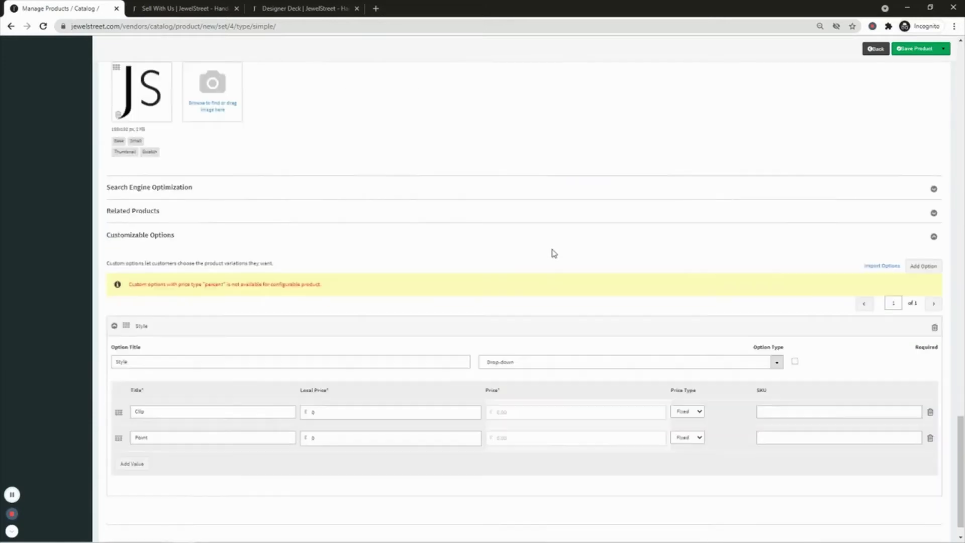
Step: Set the local price of the Style option's Point value to 5
click(330, 413)
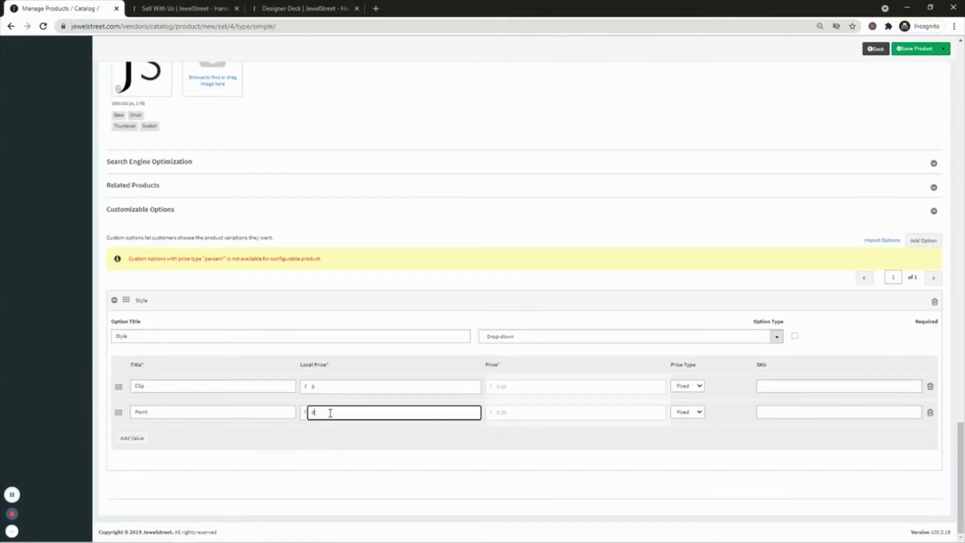
text(5)
click(397, 456)
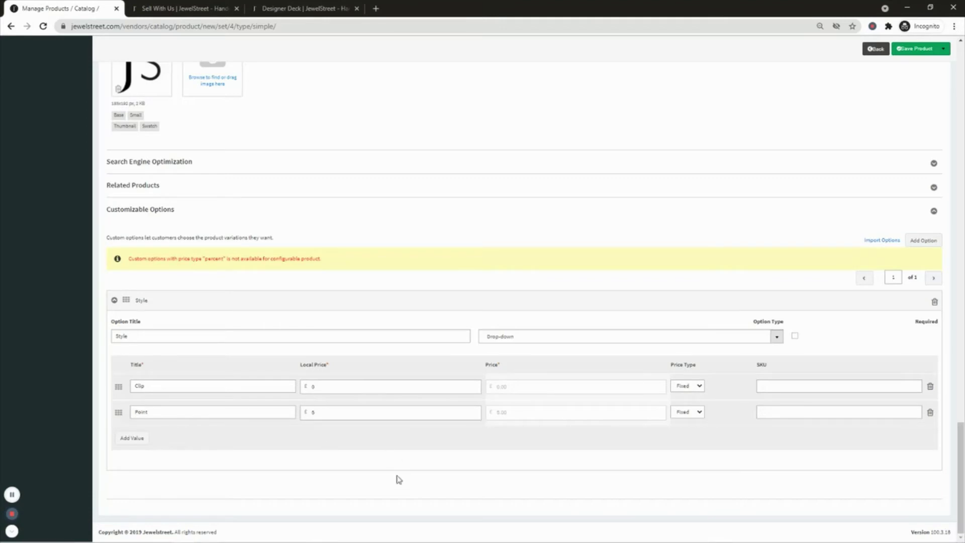
Step: Delete the Point and Clip values and remove the whole Style option from the customizable options
click(930, 413)
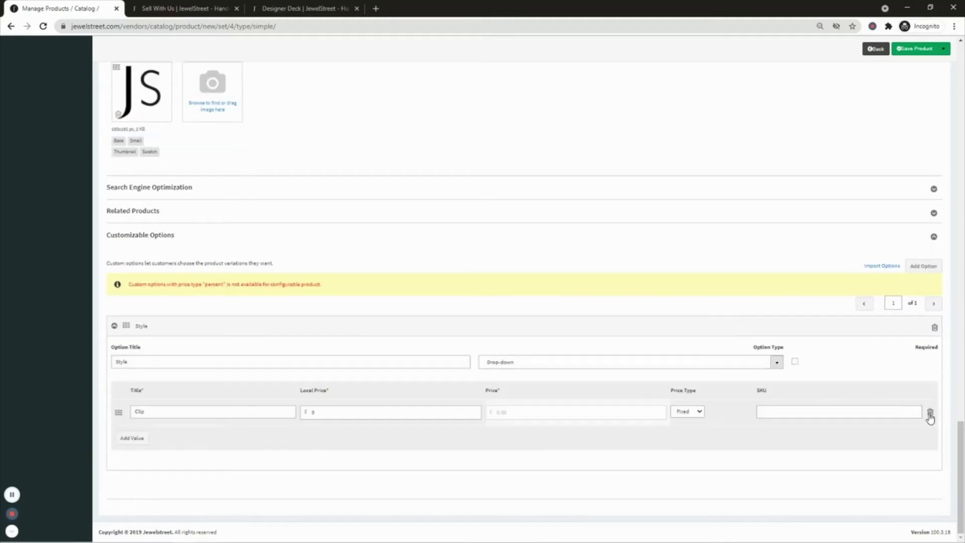
click(929, 413)
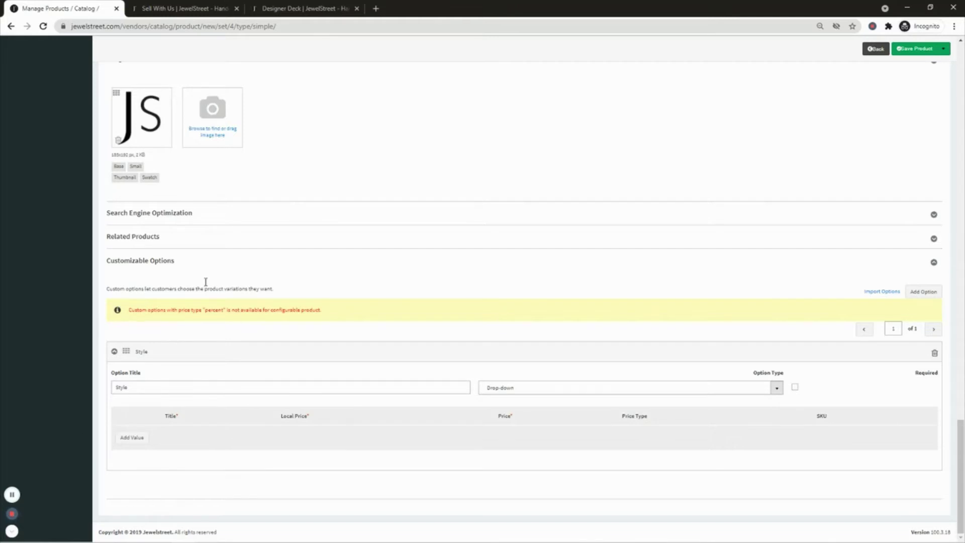
click(935, 353)
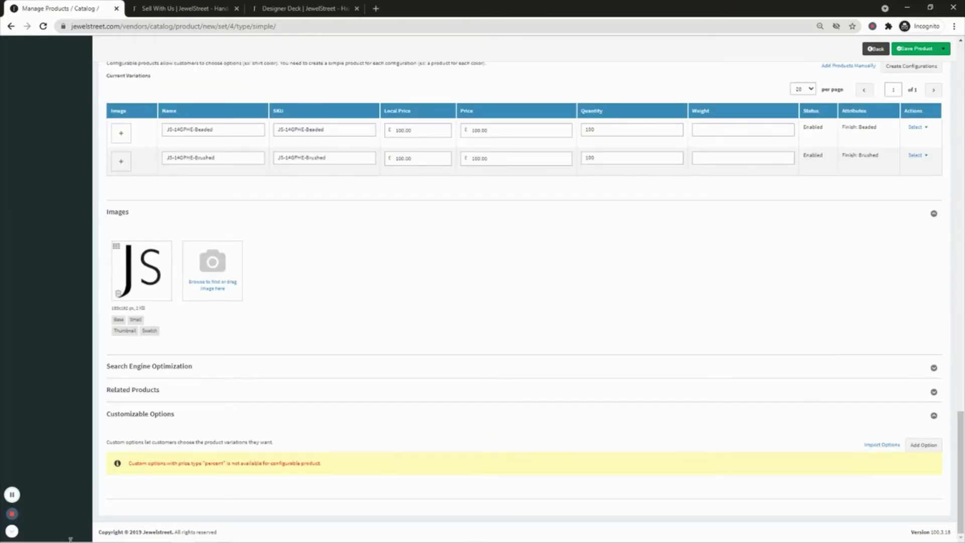
click(18, 521)
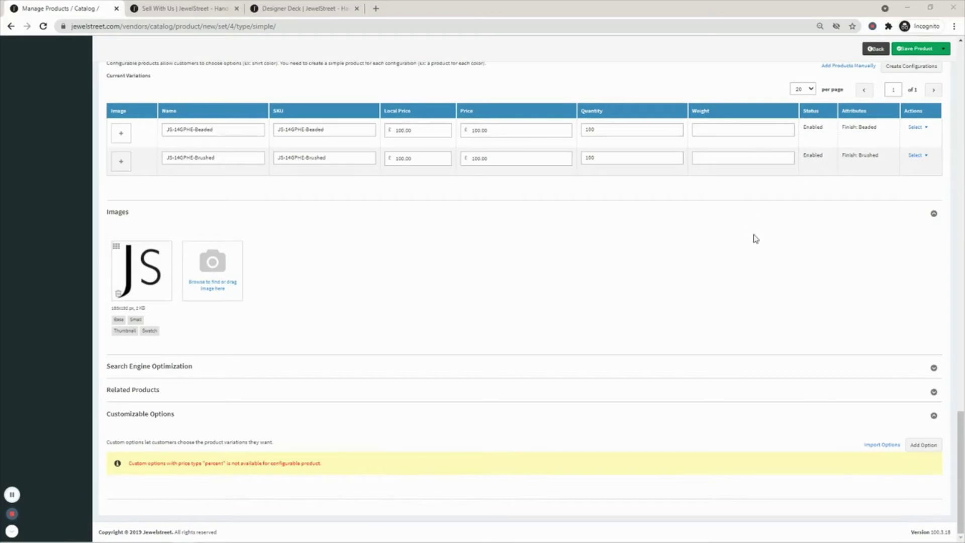
Step: Save the hoop earrings product and close it with Save & Close
click(945, 50)
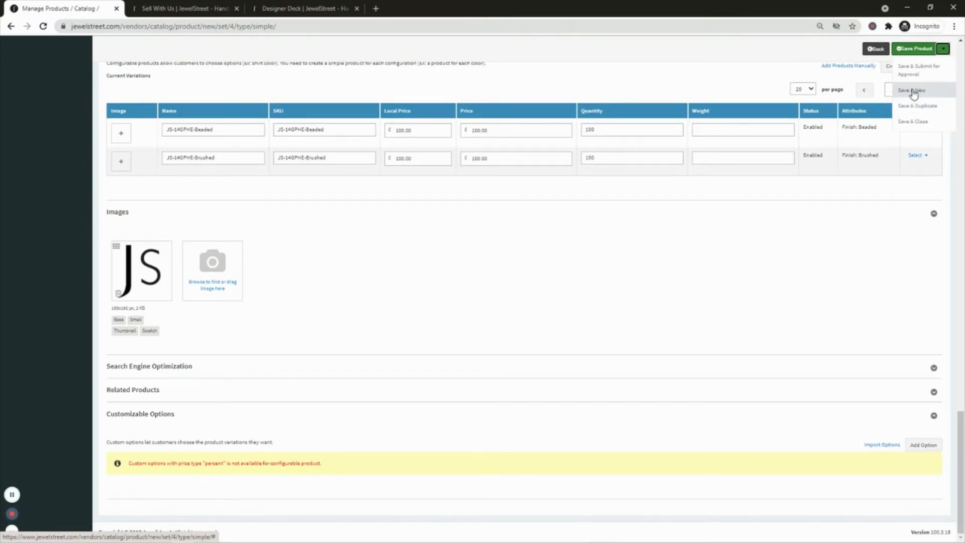
click(915, 124)
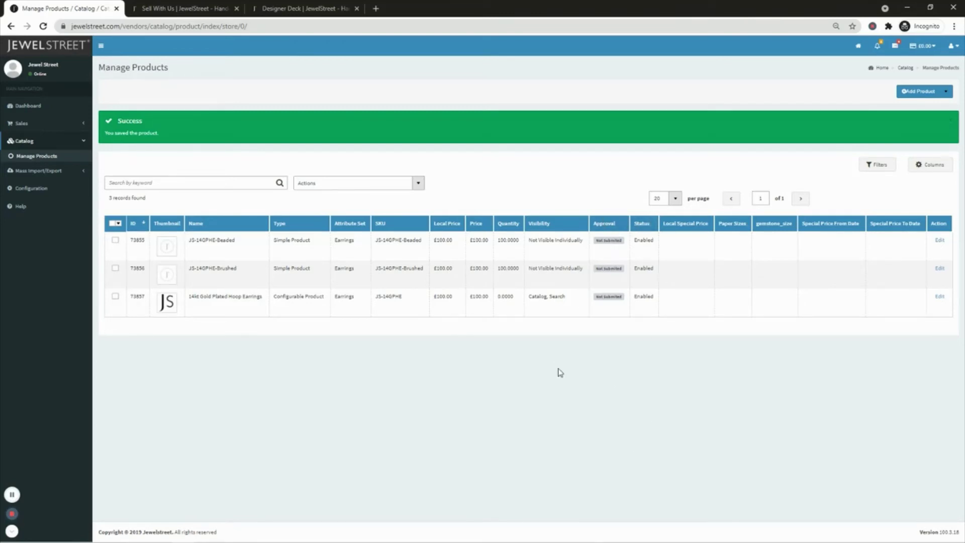
Step: Select the hoop earrings and both variations in the product list, and examine the bulk Change status choices without applying one
click(114, 296)
click(115, 268)
click(115, 240)
click(418, 184)
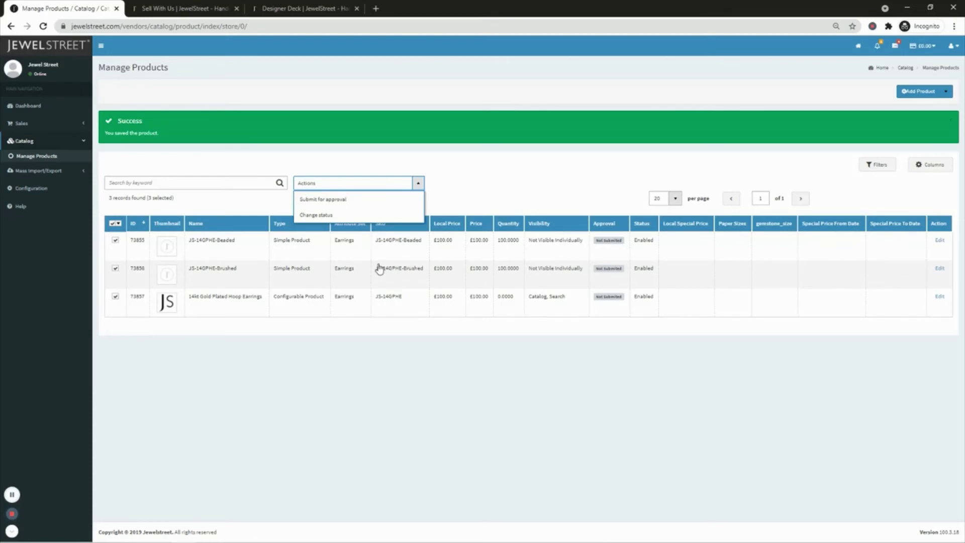
click(317, 215)
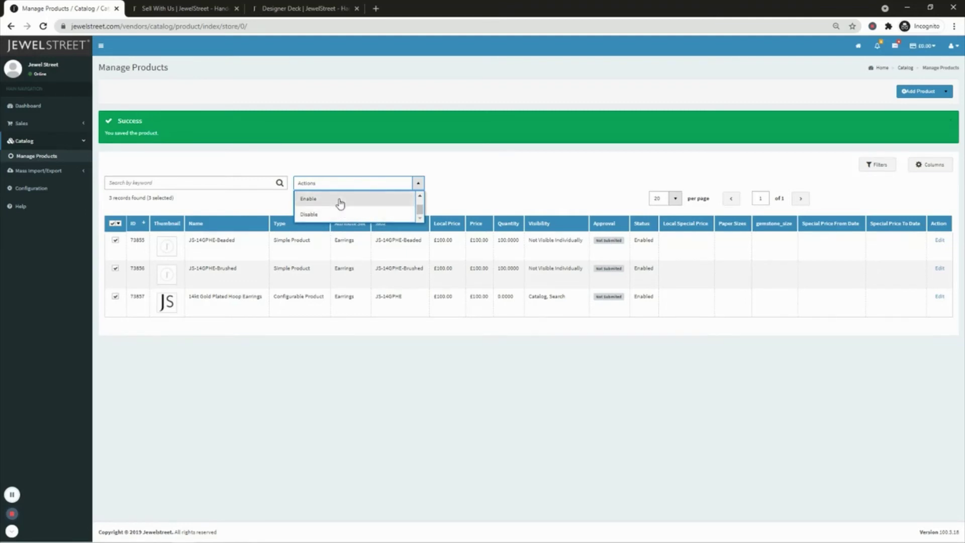
click(464, 180)
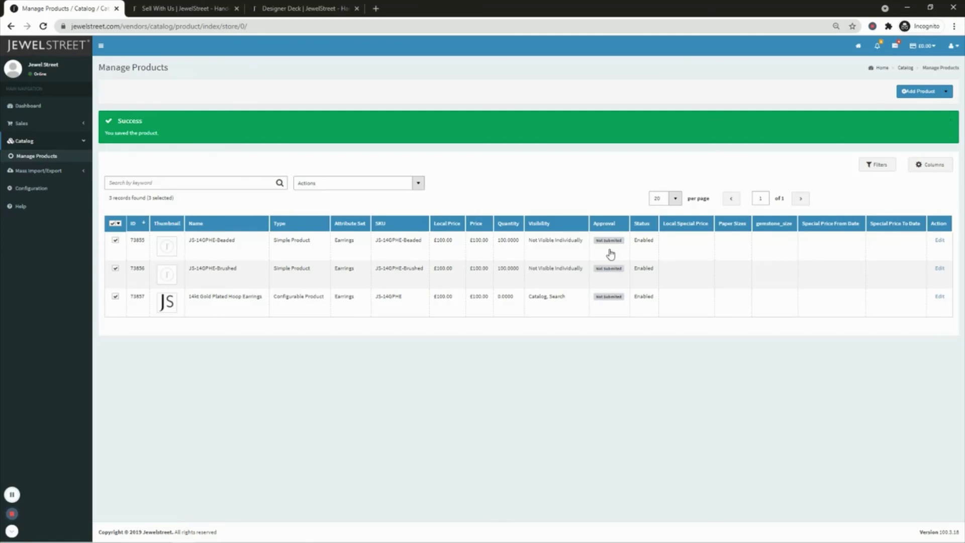
click(16, 515)
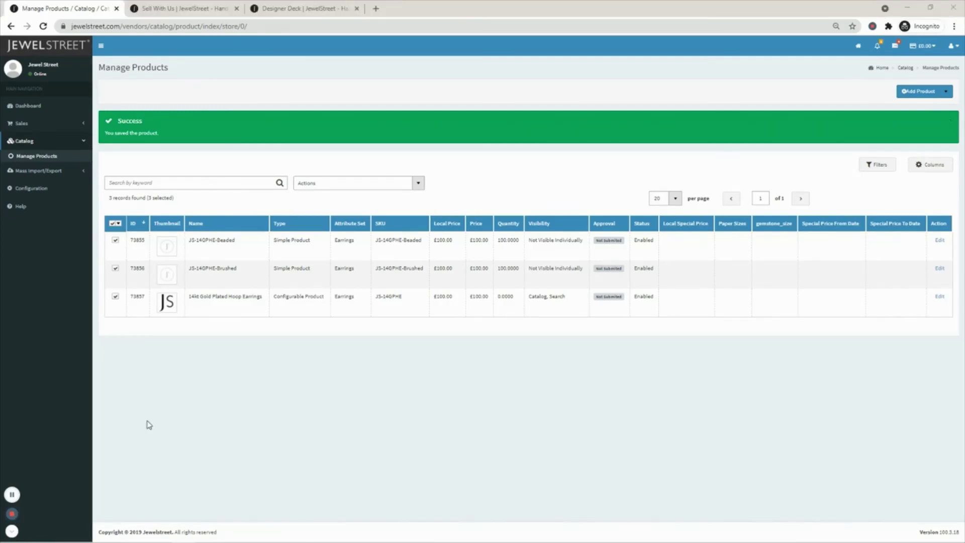